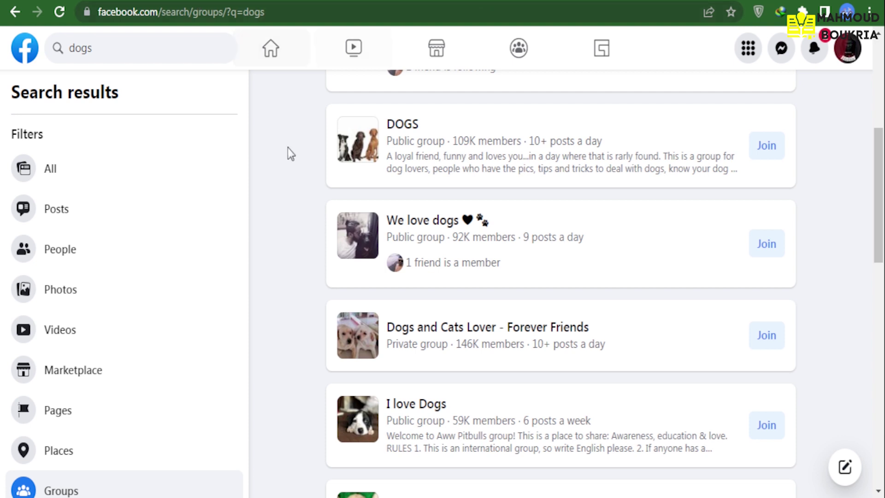
- Leave the dogs group search results and return to the Facebook home feed
scroll(289, 137, up, 6)
click(16, 48)
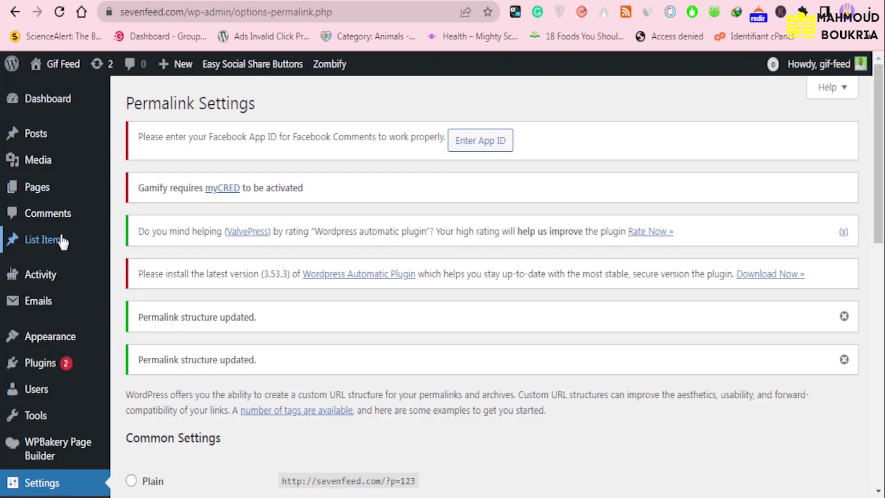
- Switch to the sevenfeed.com WordPress admin and open the FS Poster plugin's dashboard
scroll(34, 236, down, 3)
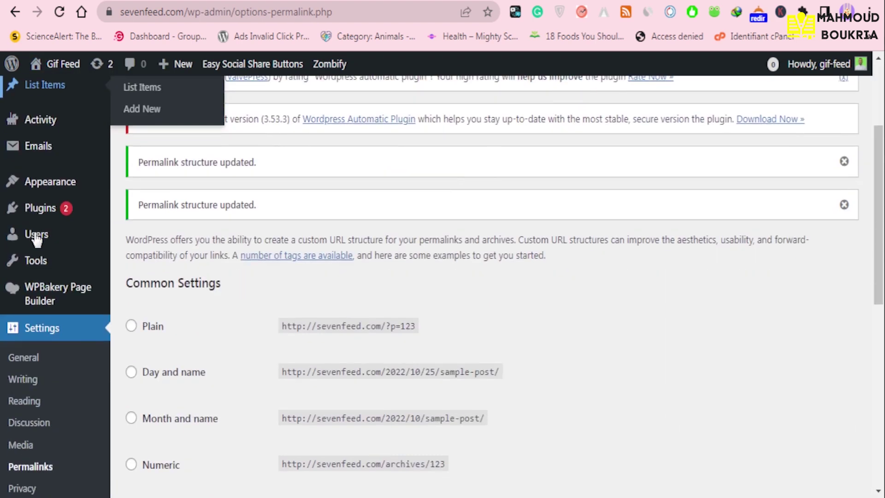
scroll(36, 239, down, 6)
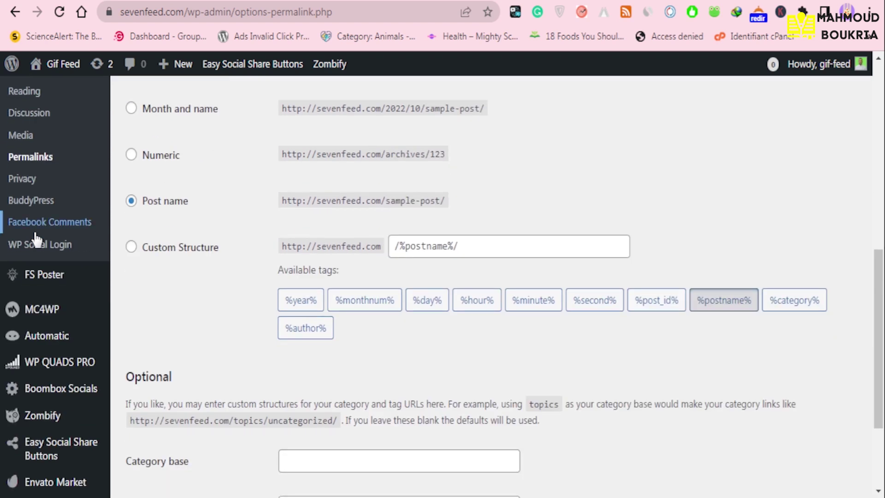
scroll(36, 240, down, 3)
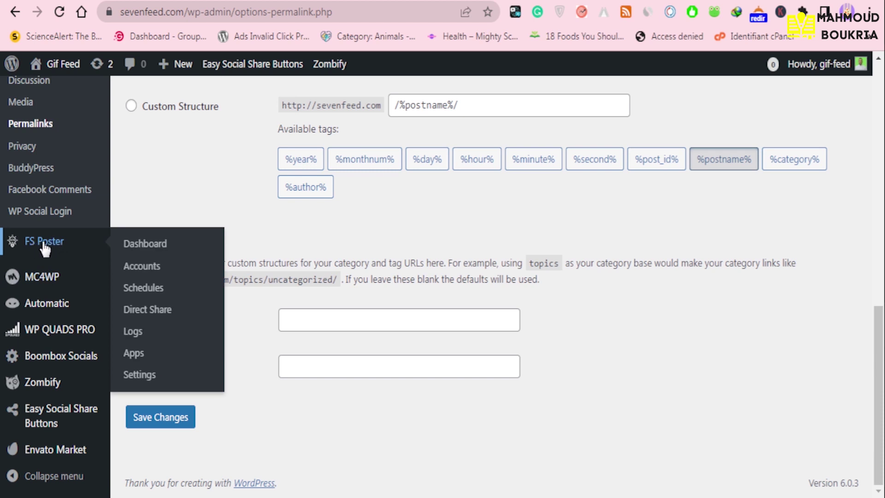
click(134, 248)
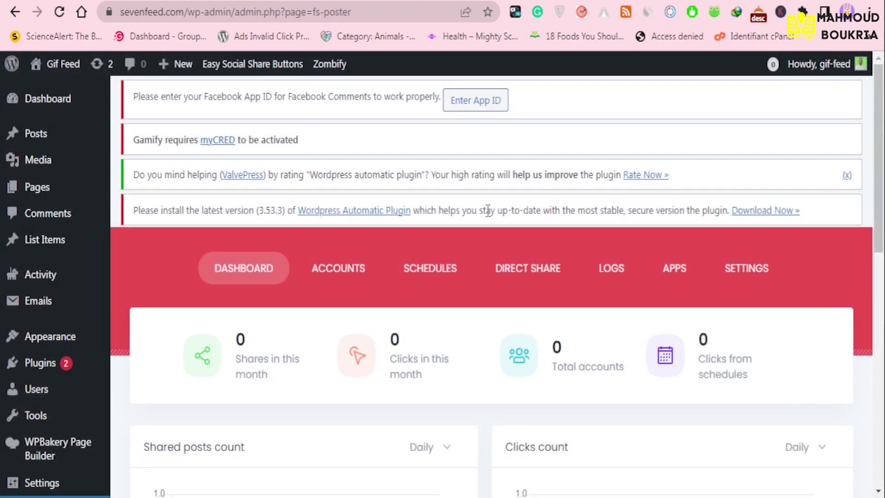
- Examine the share, click and account statistics and the comparison charts on the FS Poster dashboard
scroll(488, 211, down, 10)
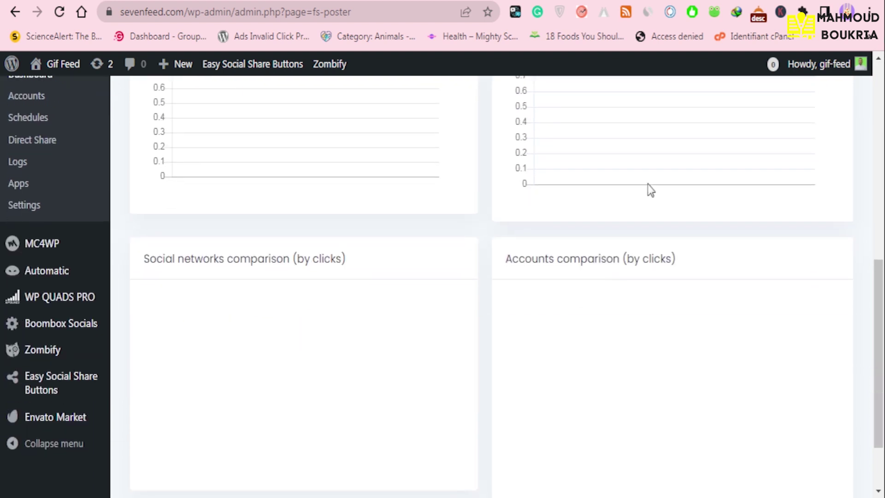
scroll(592, 175, up, 4)
scroll(593, 174, up, 1)
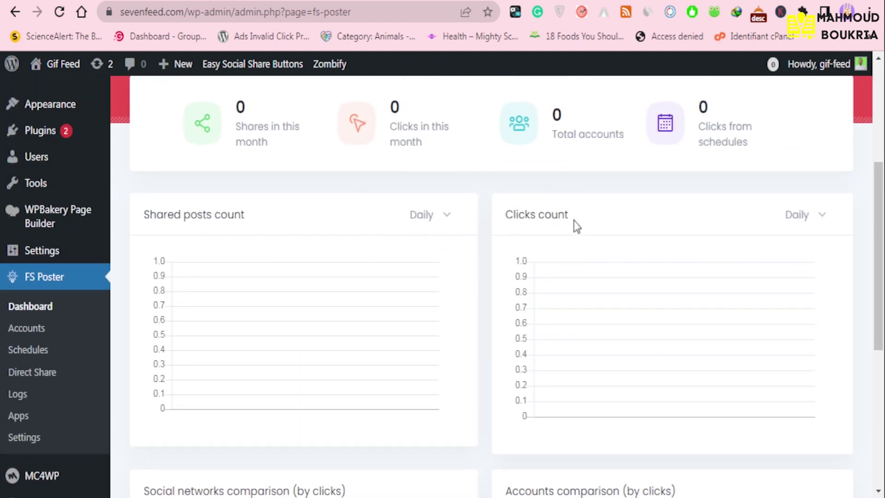
scroll(628, 237, down, 4)
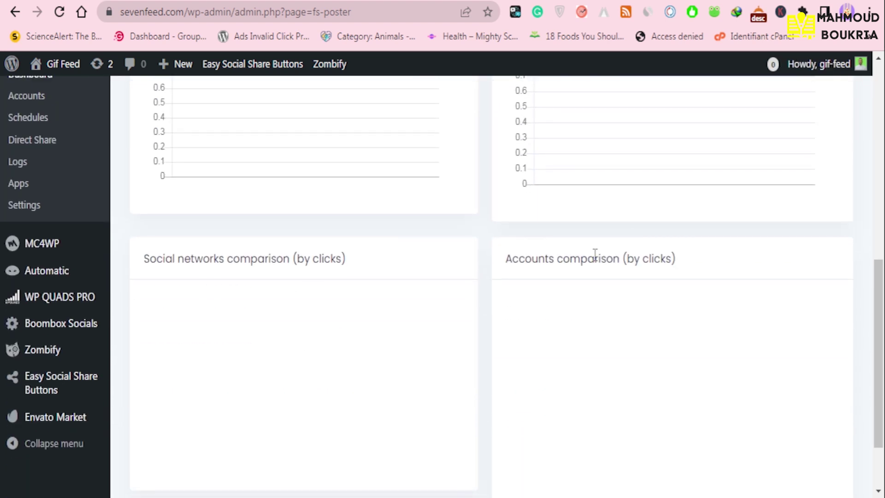
scroll(202, 289, down, 2)
scroll(202, 286, up, 12)
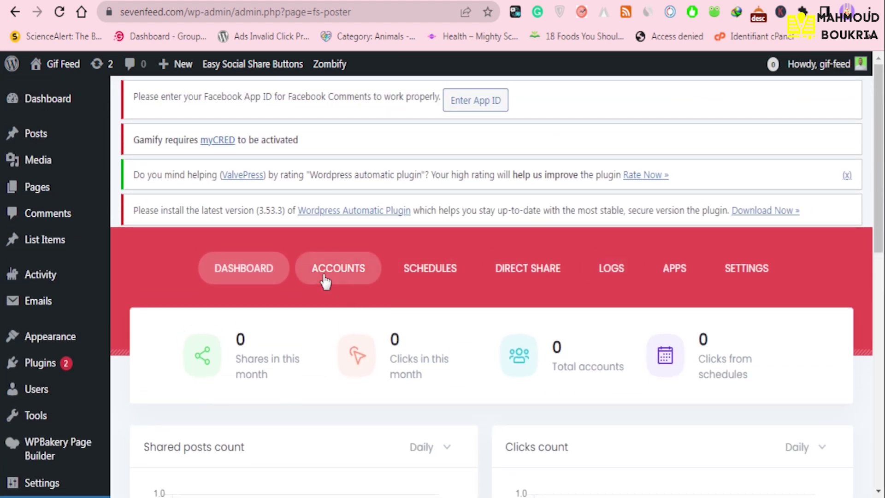
- Open FS Poster's Accounts page and review the list of supported social networks
click(340, 274)
scroll(424, 268, down, 4)
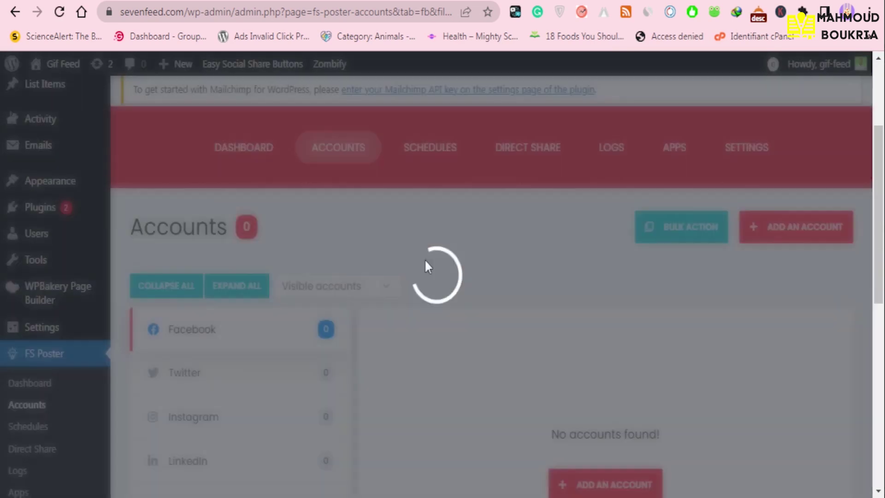
scroll(500, 240, down, 2)
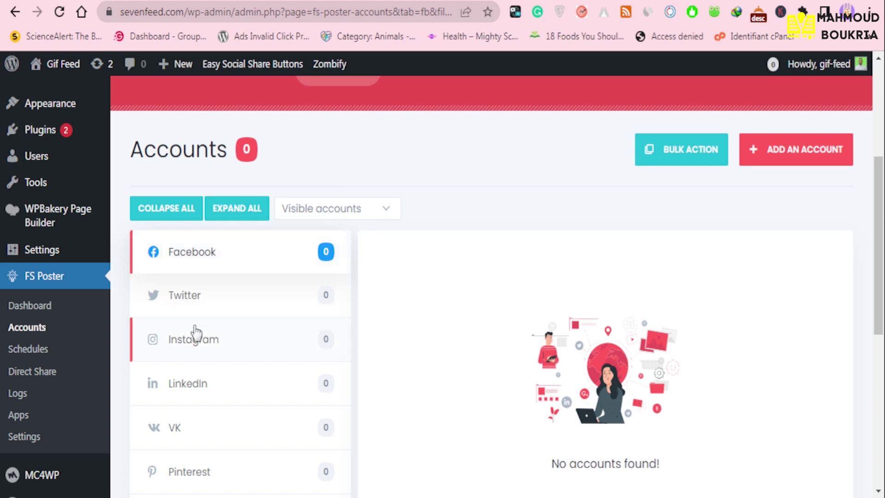
scroll(192, 279, down, 8)
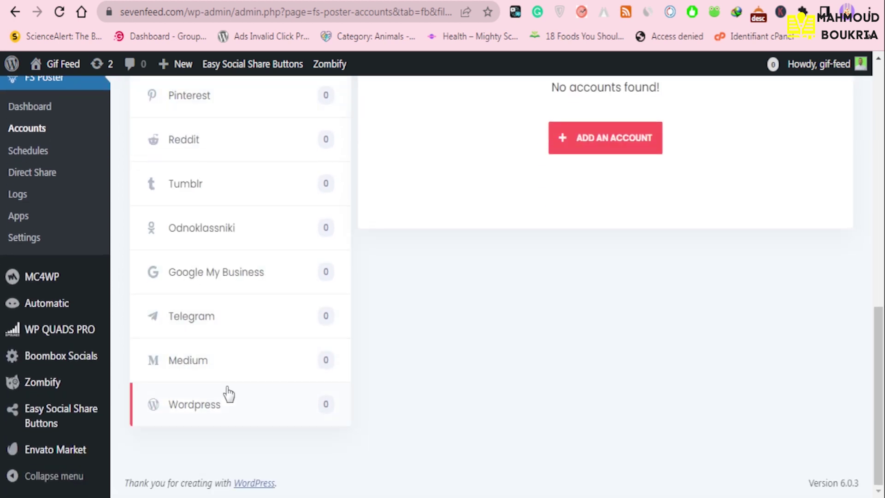
scroll(198, 385, up, 5)
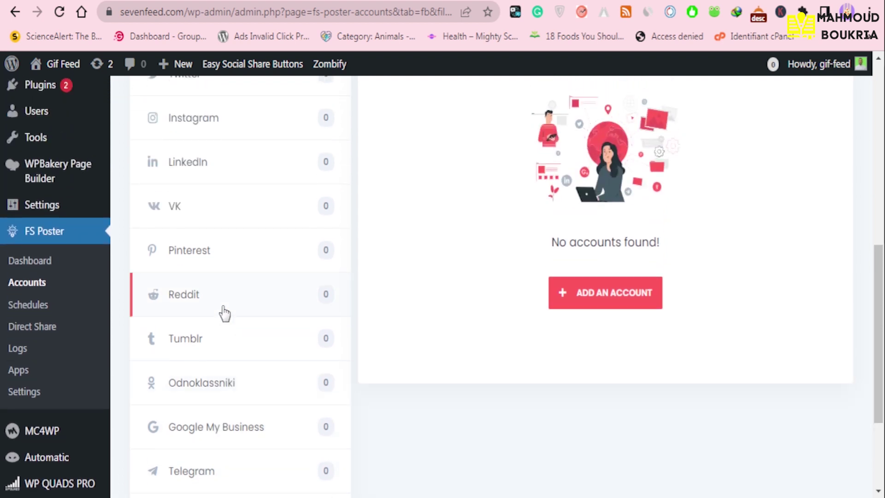
scroll(189, 282, up, 3)
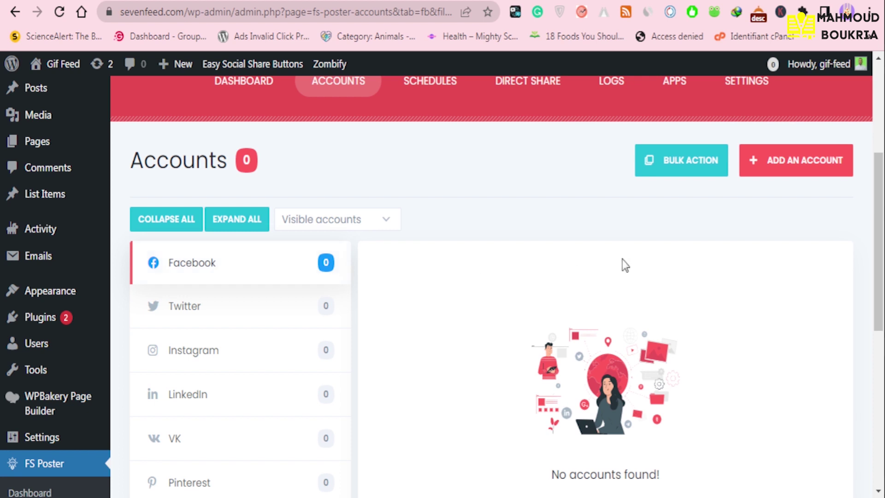
- Start adding a Facebook account with the Cookie method and make the c_user field ready for entry
click(803, 162)
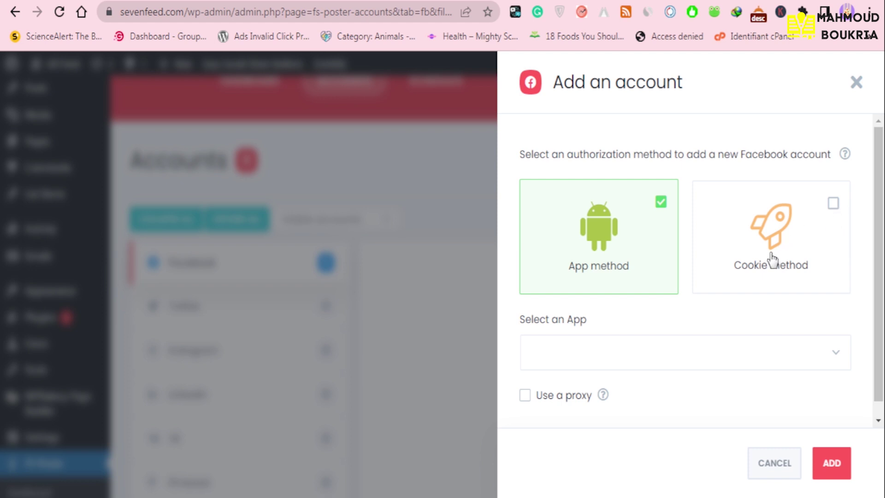
click(833, 206)
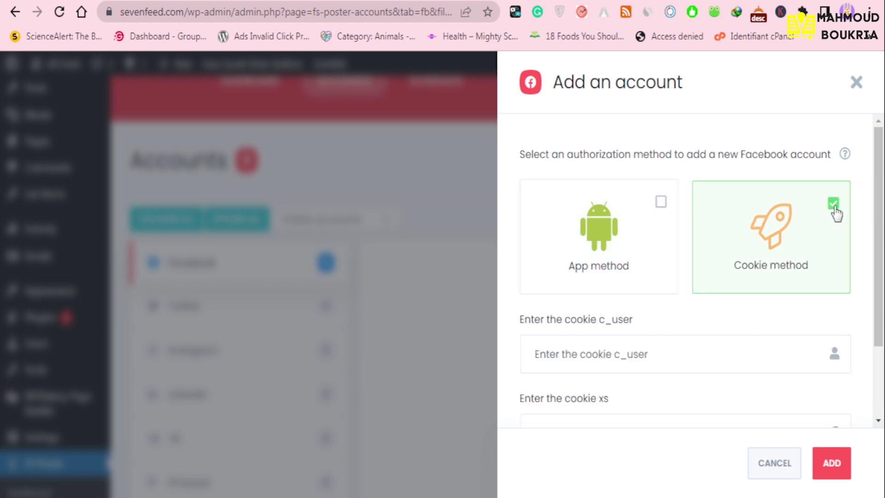
scroll(747, 276, down, 2)
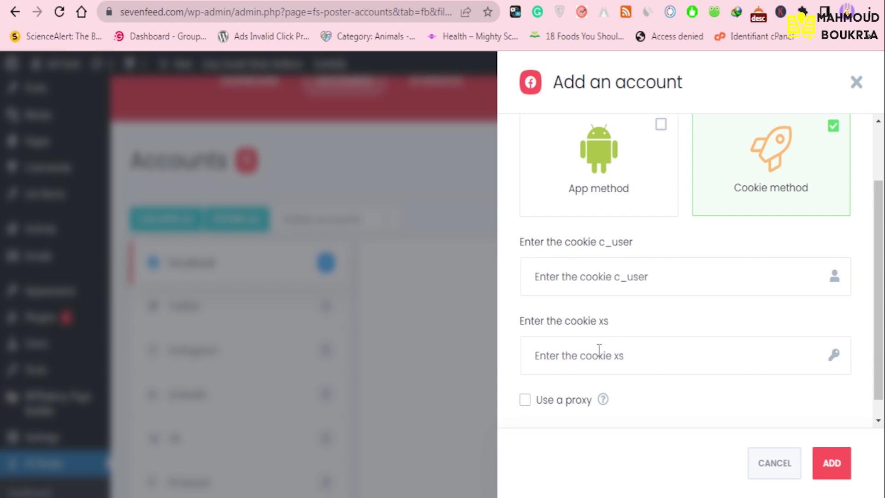
click(619, 277)
click(578, 362)
click(574, 279)
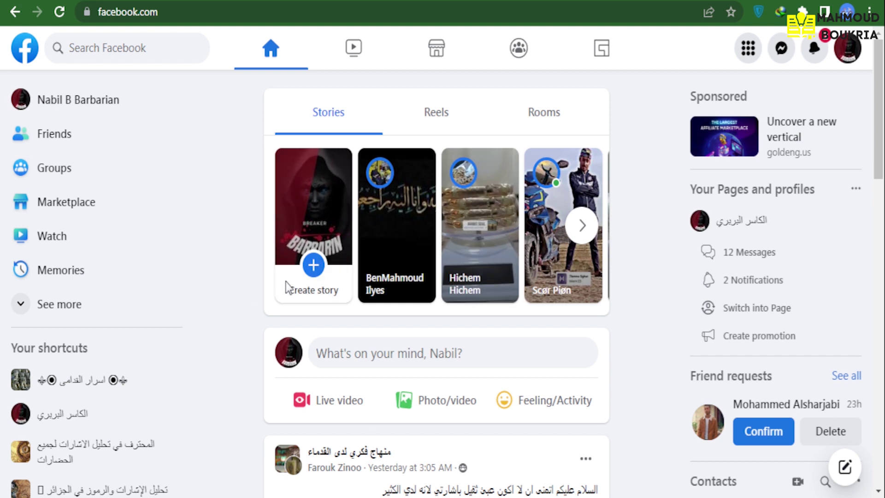
- Switch to the Facebook home page, open the browser's developer tools and expand the stored Cookies under Application
key(F12)
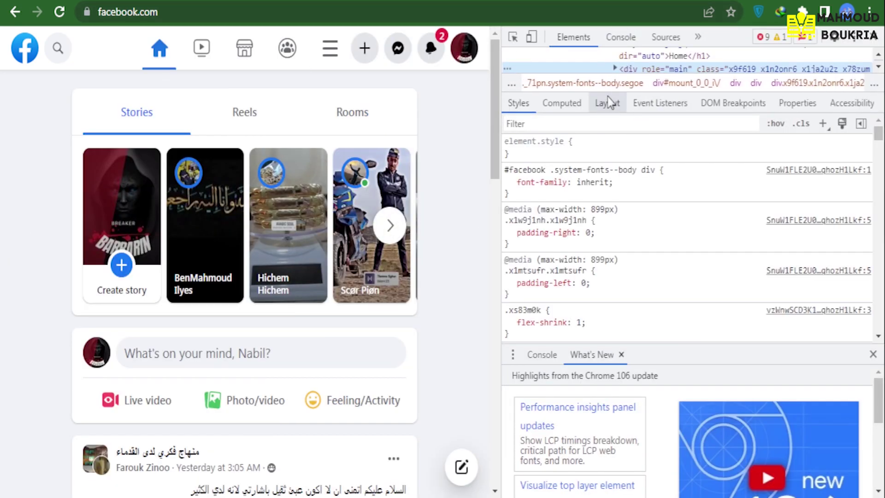
drag(607, 93, 608, 250)
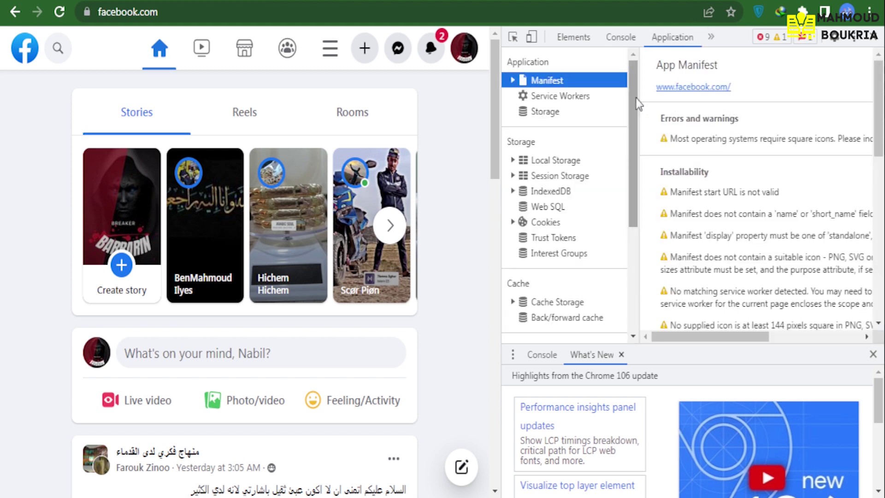
click(539, 223)
click(512, 222)
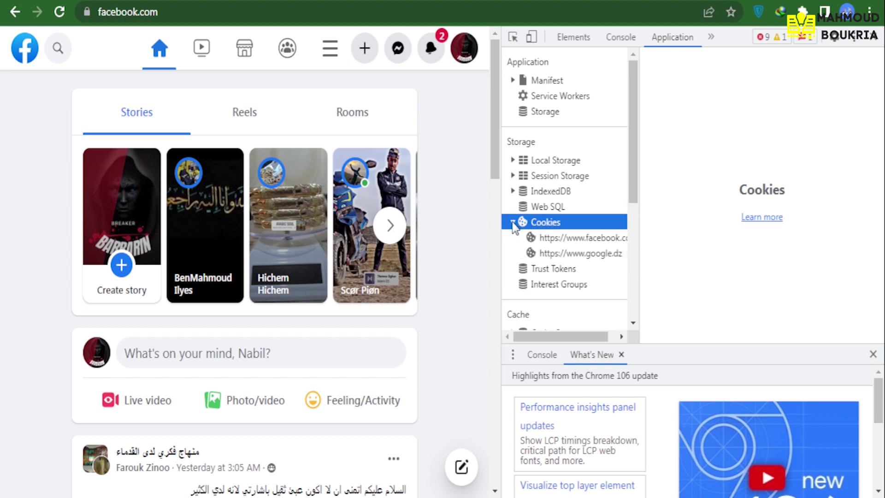
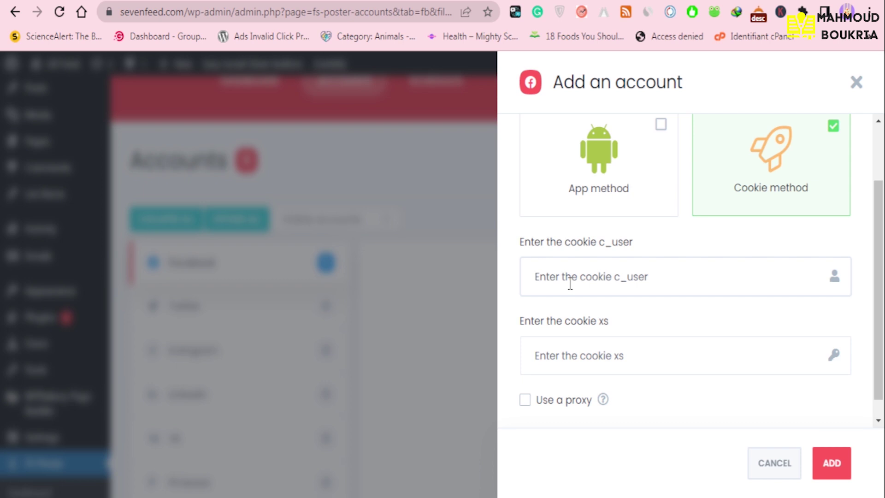
- Paste the Facebook c_user and xs cookie values into their fields in the new account form
key(ctrl+v)
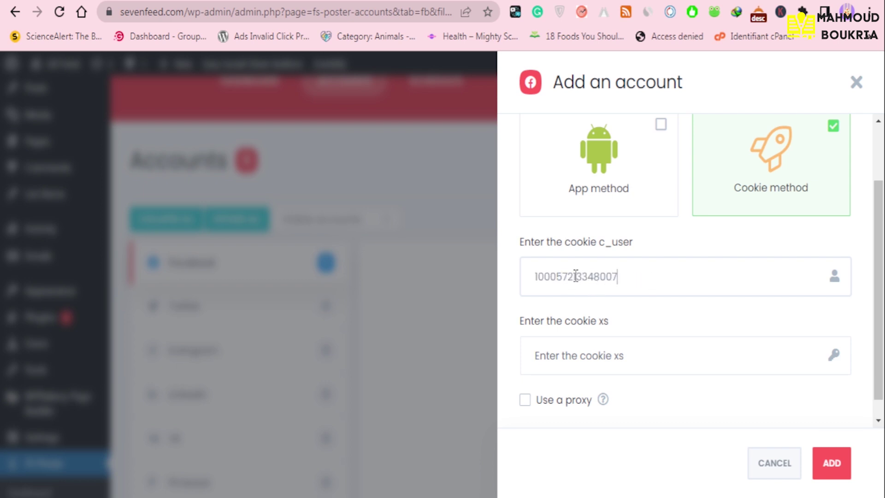
click(564, 357)
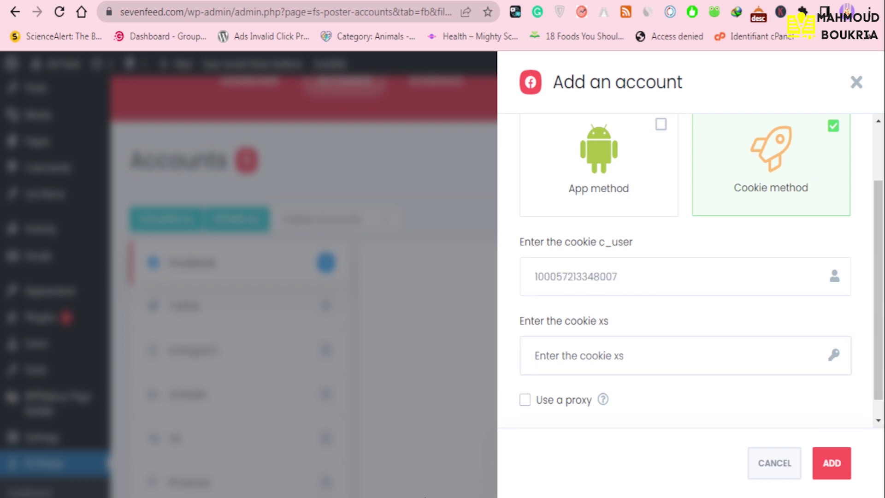
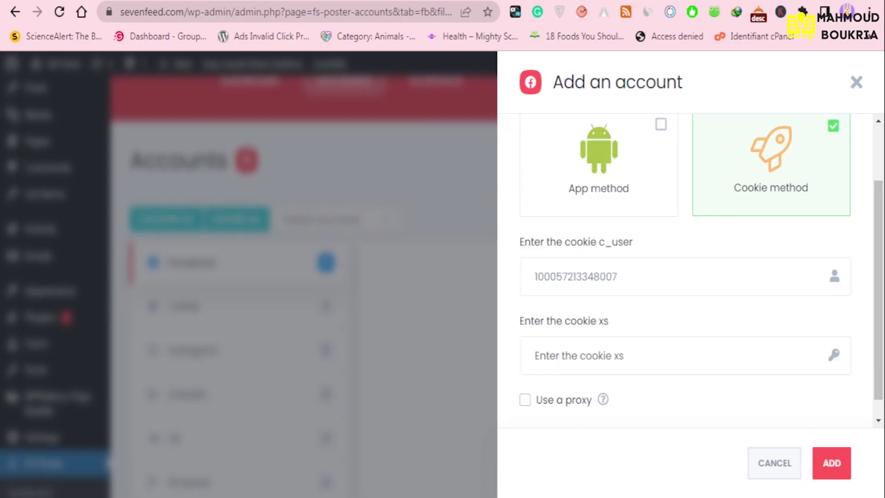
click(597, 355)
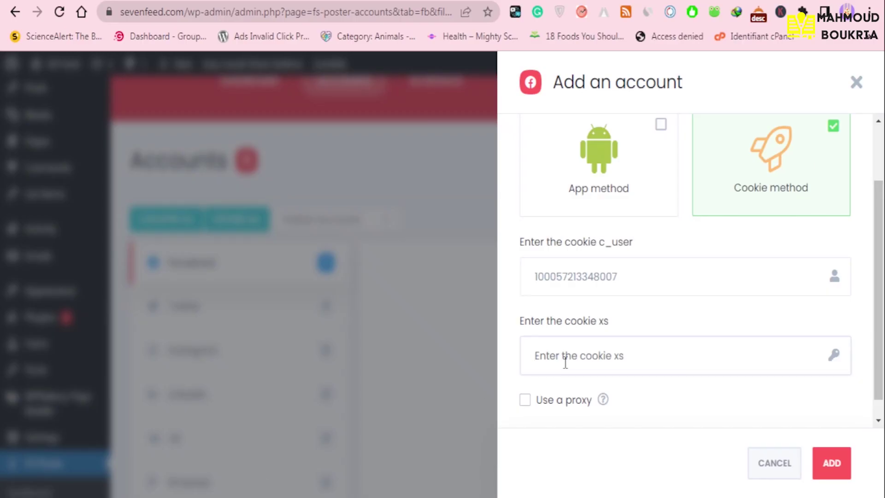
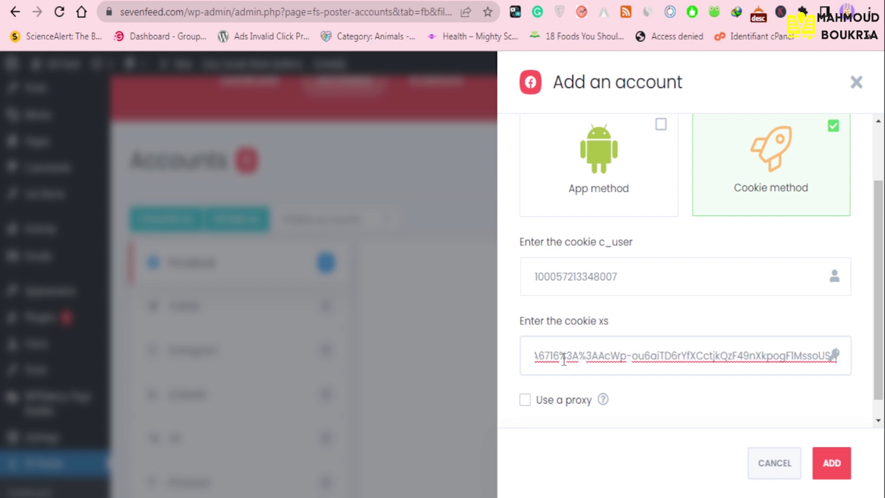
scroll(572, 355, down, 1)
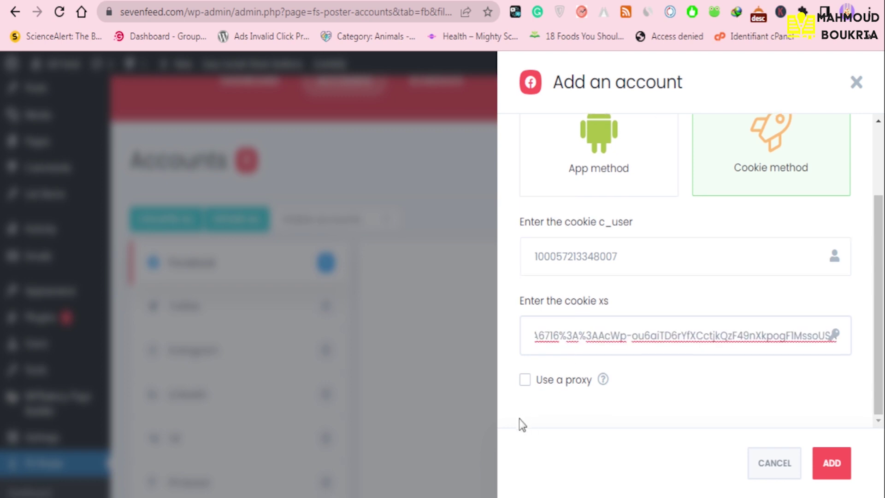
click(525, 380)
scroll(528, 388, down, 1)
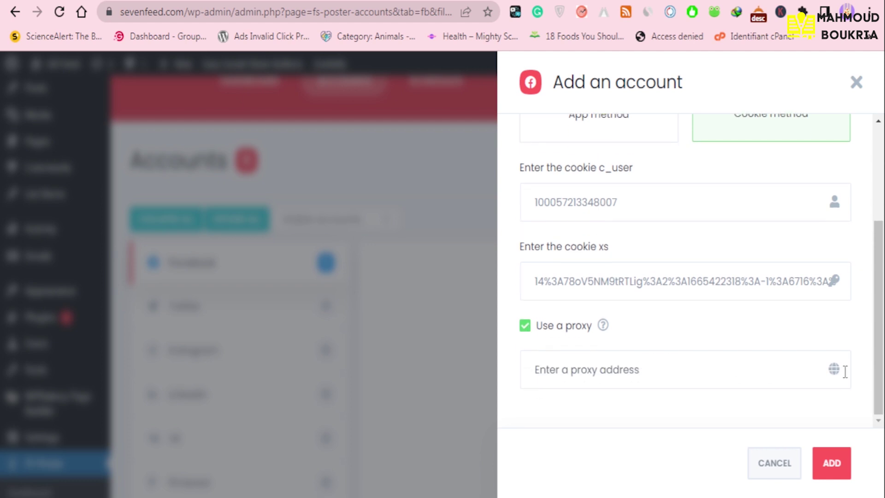
click(525, 326)
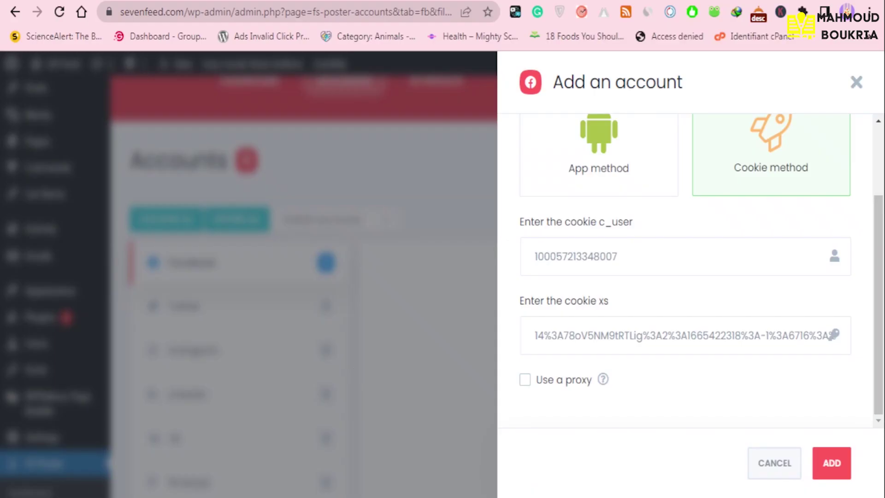
- Add the Facebook account with the entered cookies, without a proxy, and check the groups imported with it
click(839, 460)
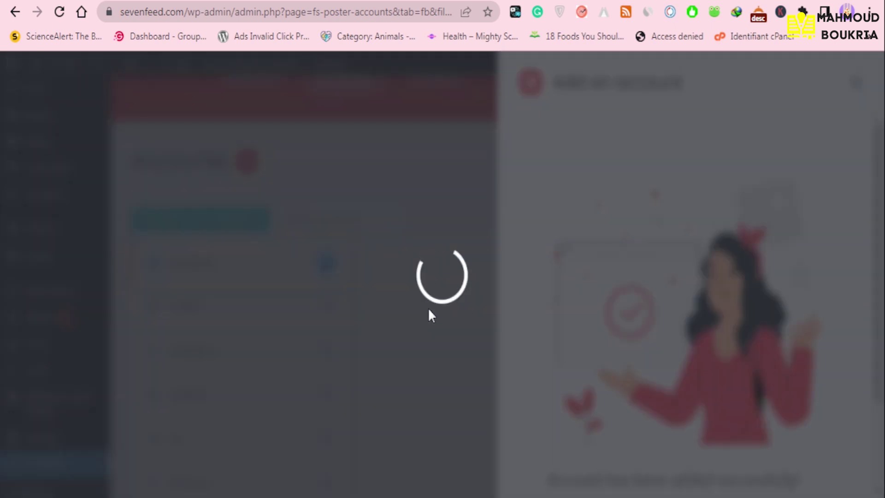
scroll(644, 299, down, 3)
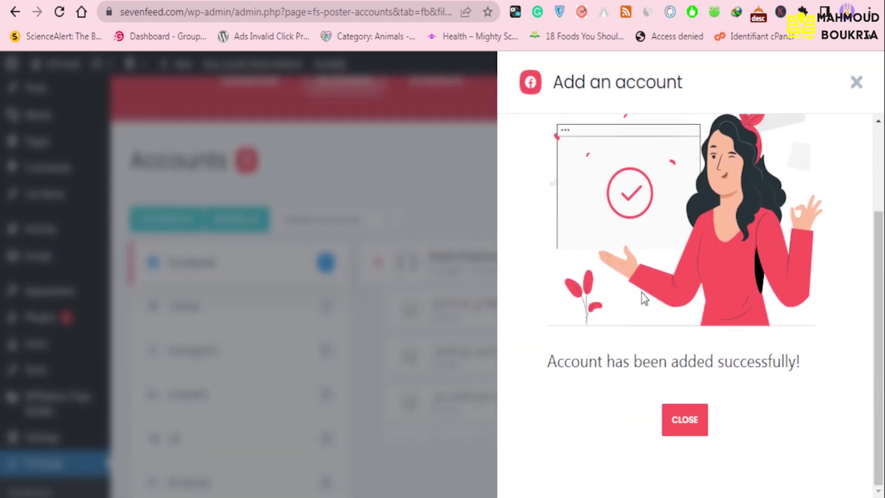
click(691, 420)
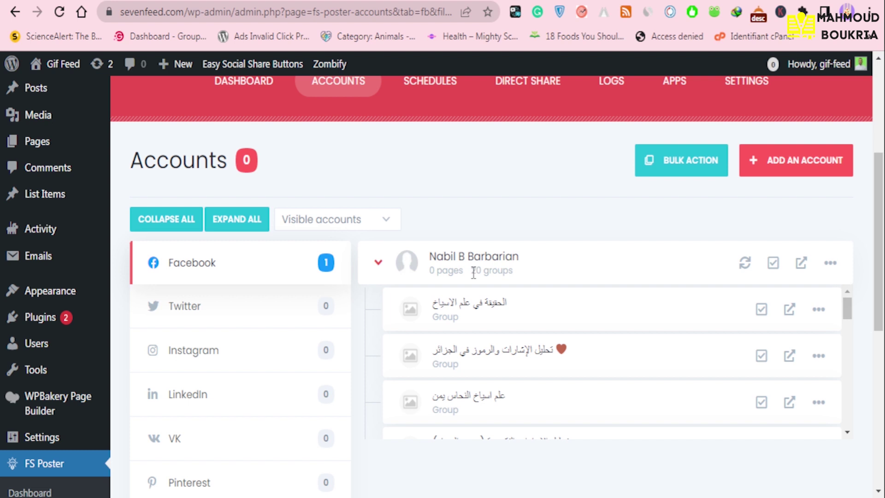
drag(473, 273, 514, 274)
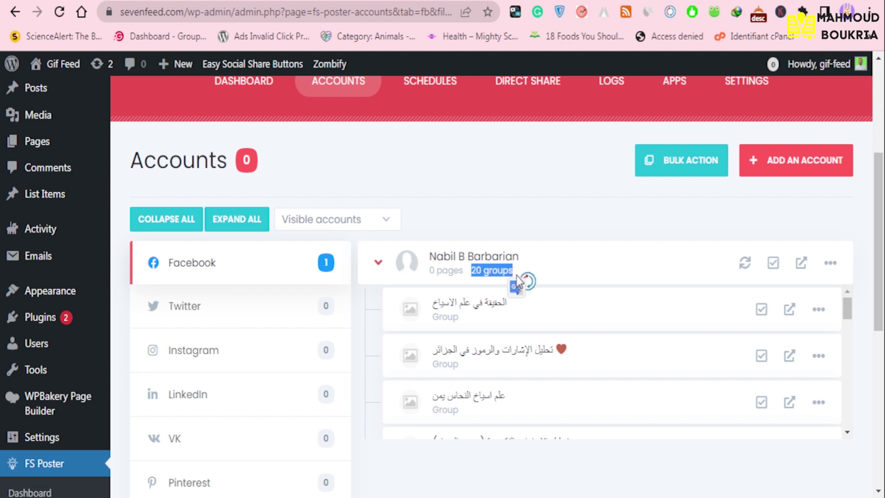
click(498, 276)
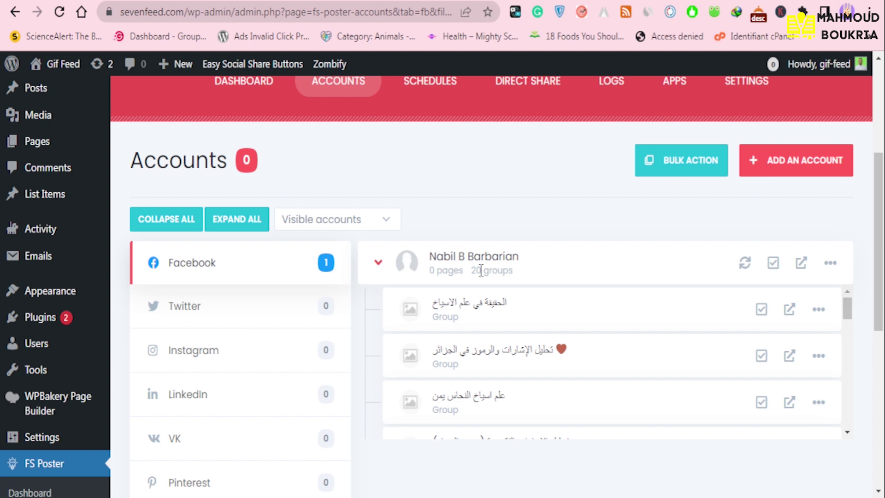
- Look through the imported groups and activate the connected Facebook account for sharing
scroll(481, 316, down, 10)
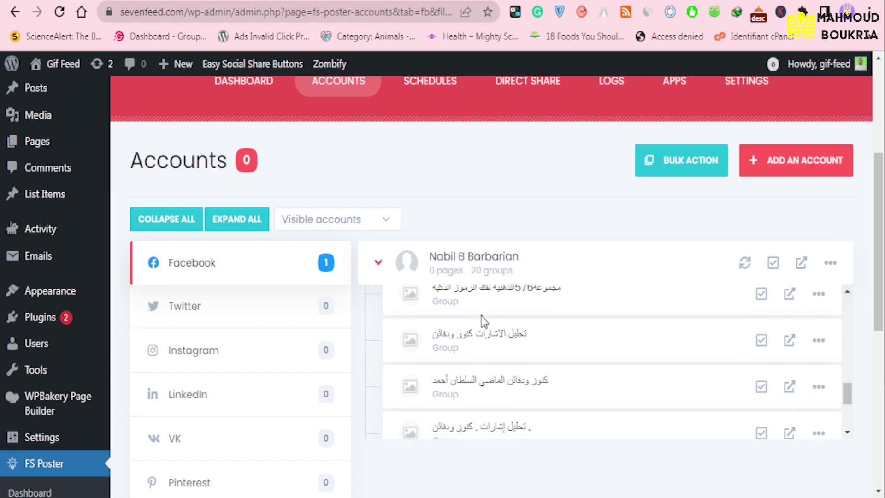
scroll(483, 320, down, 2)
scroll(483, 320, up, 10)
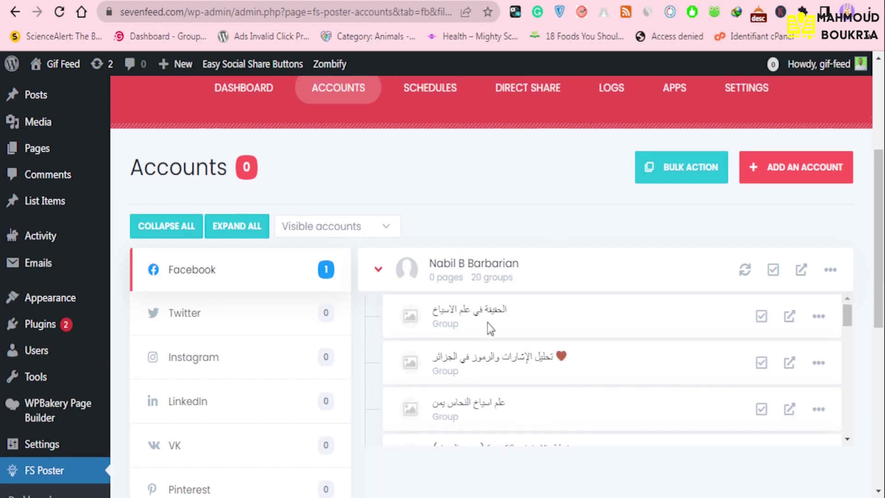
scroll(486, 321, down, 5)
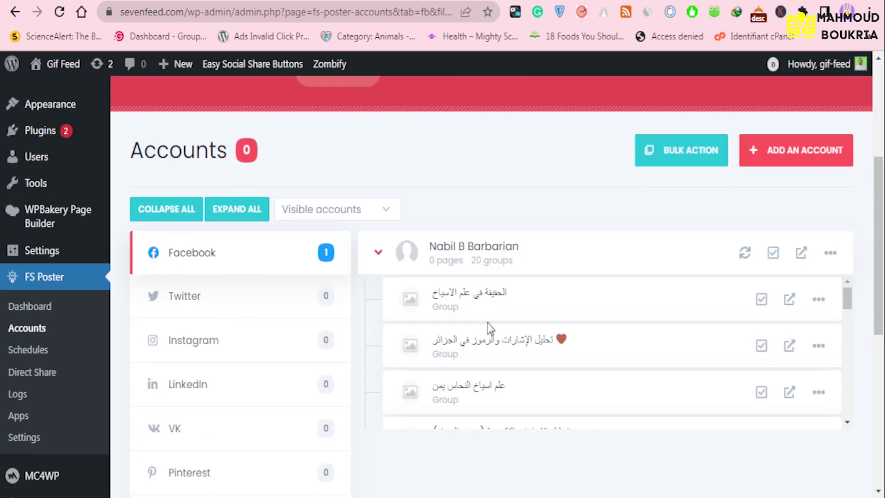
click(775, 253)
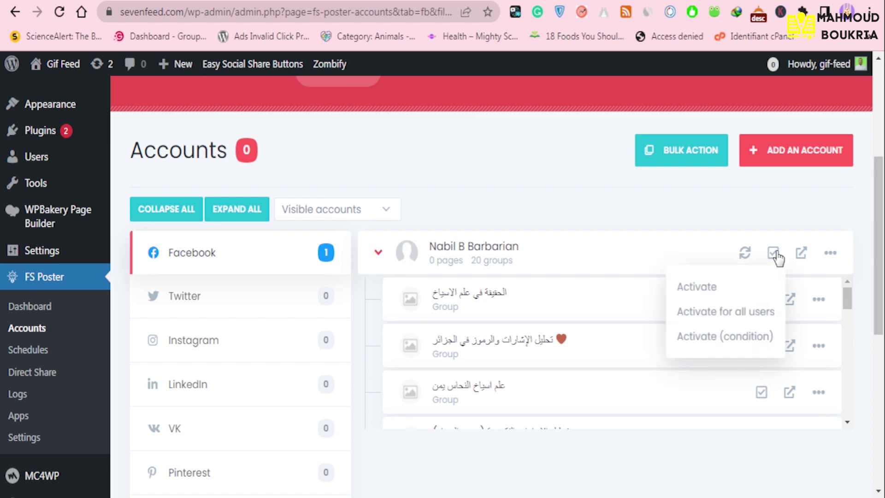
click(712, 288)
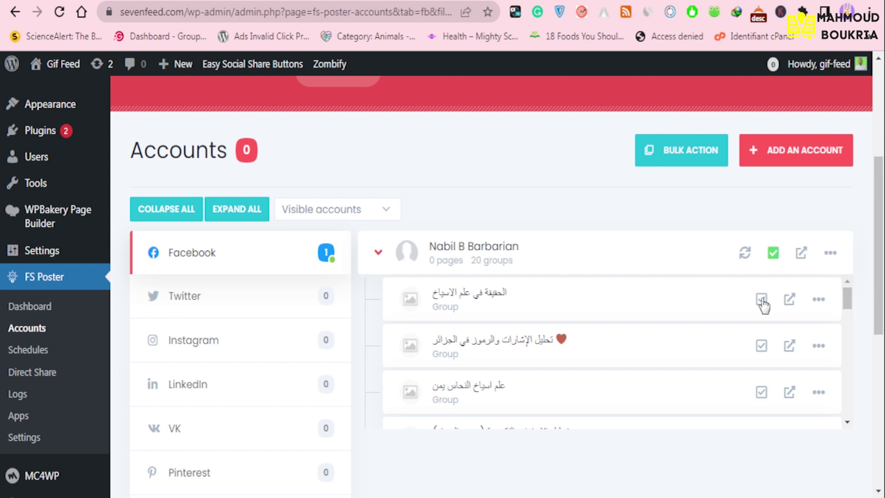
- Activate the Facebook group "استخراج الكنوز" among the account's groups
scroll(763, 304, down, 3)
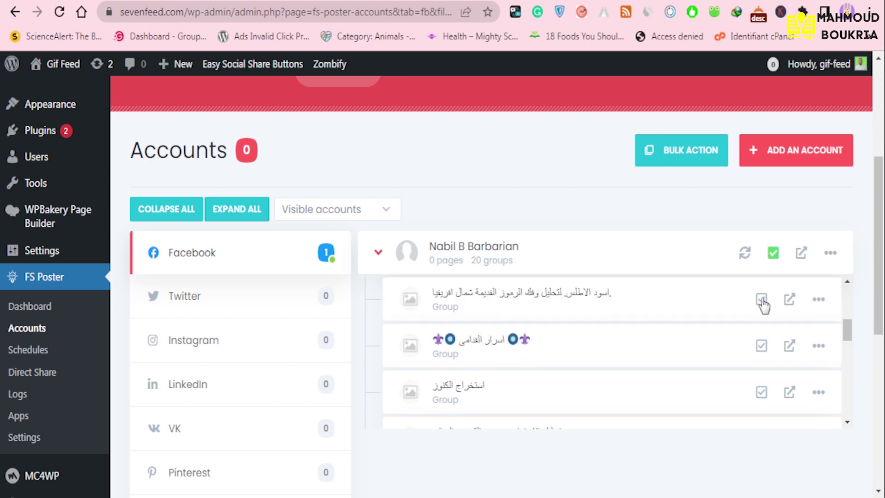
scroll(762, 304, down, 2)
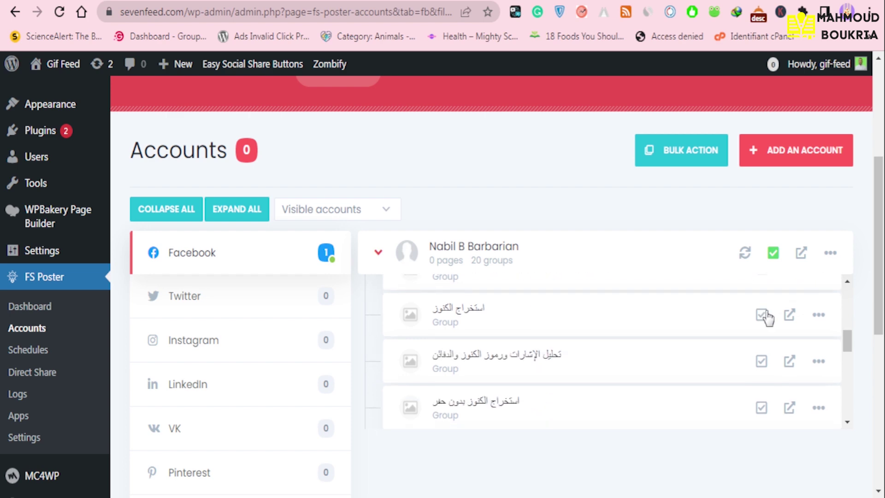
click(762, 313)
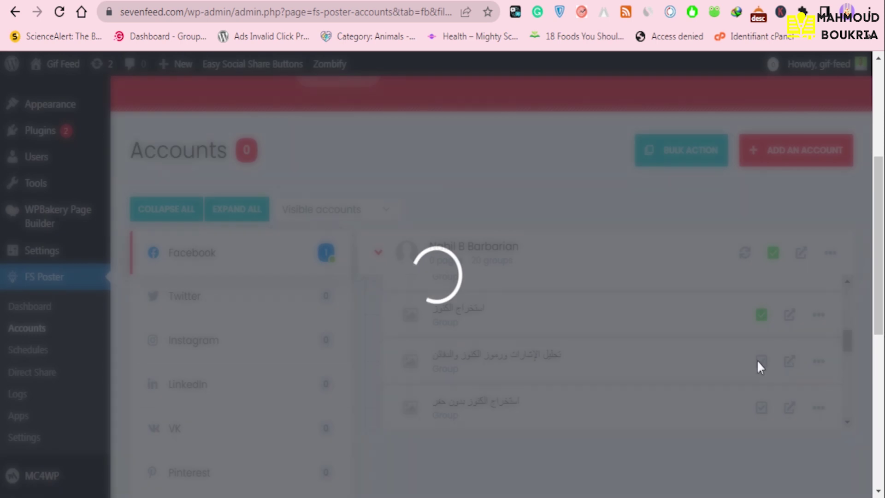
- Activate the group "تحليل الاشارات الاسرار الحظارات" and refresh the Facebook account
scroll(760, 369, down, 3)
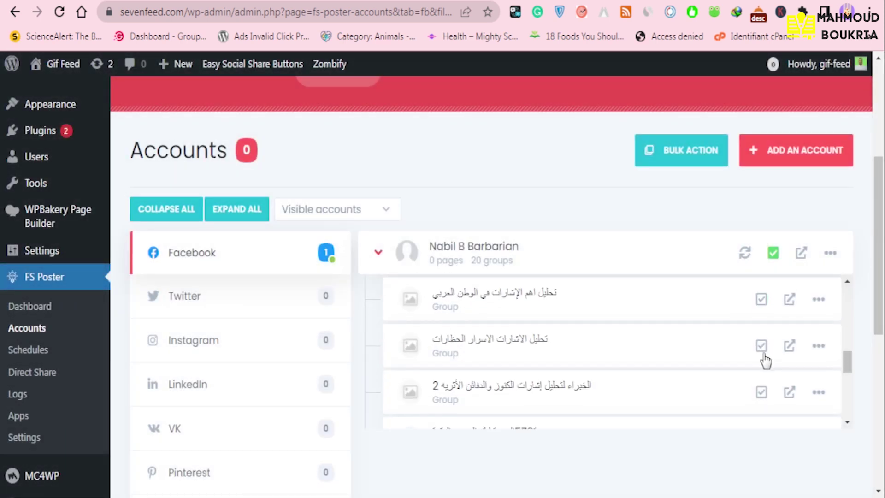
click(763, 355)
click(698, 377)
click(745, 252)
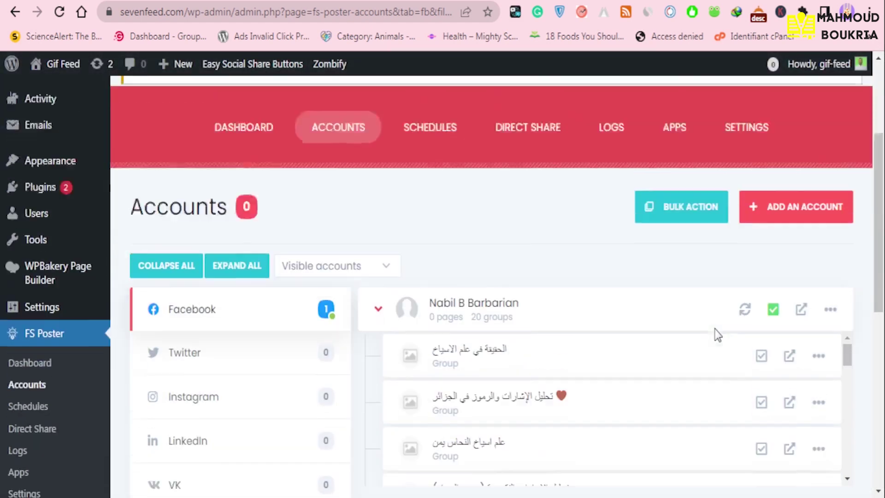
- Activate the group "تحليل الاشارات والجرون" near the end of the account's group list
scroll(868, 221, down, 7)
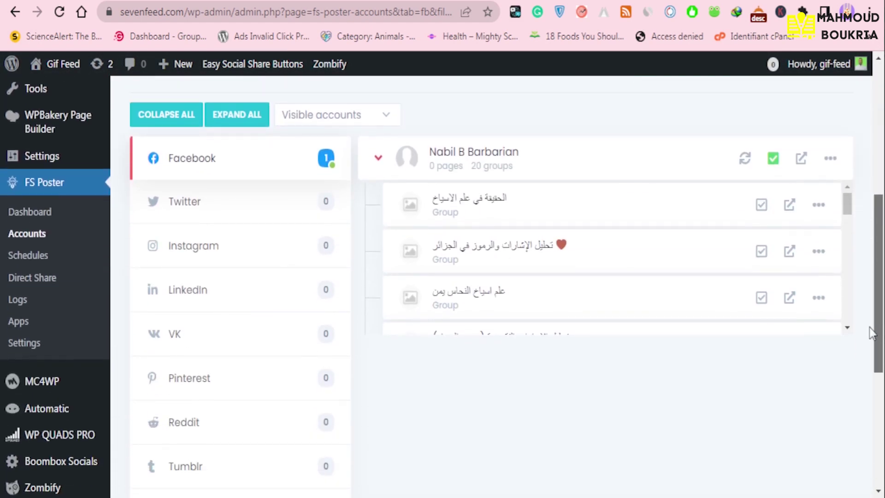
scroll(848, 258, down, 2)
drag(847, 263, 846, 330)
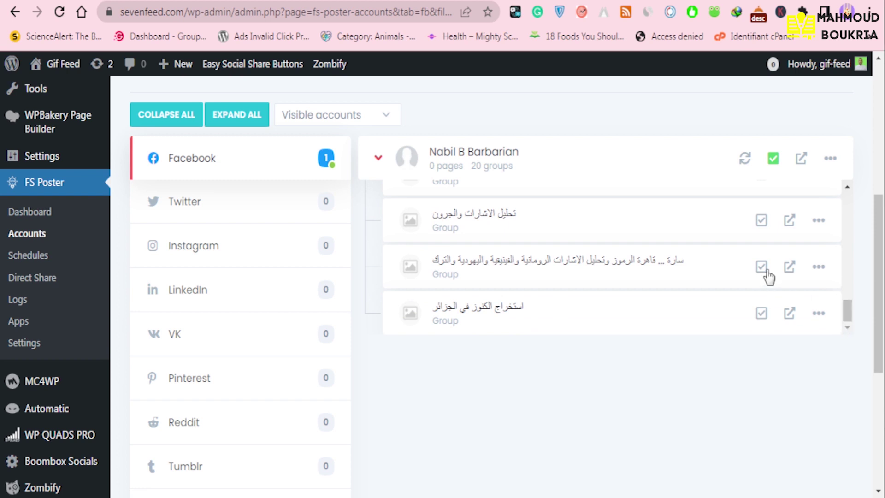
click(762, 221)
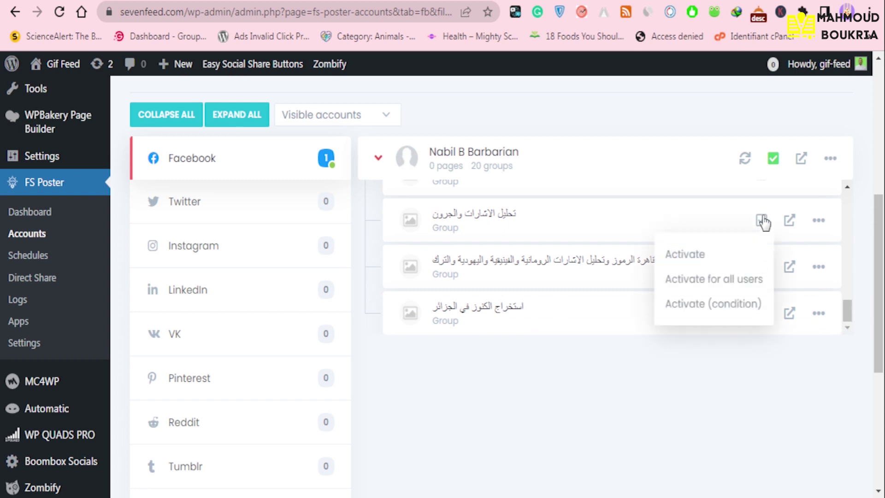
click(720, 253)
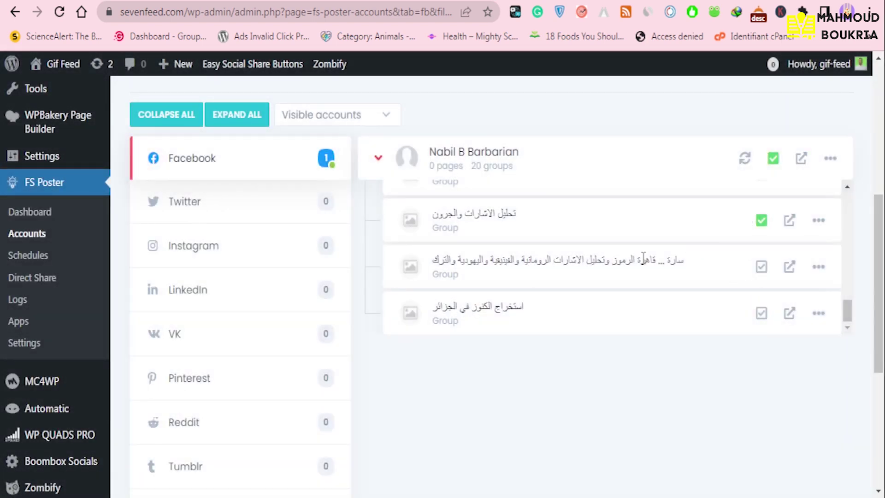
- Check the activated groups, go to the Schedules page and start adding a new schedule
scroll(629, 257, up, 10)
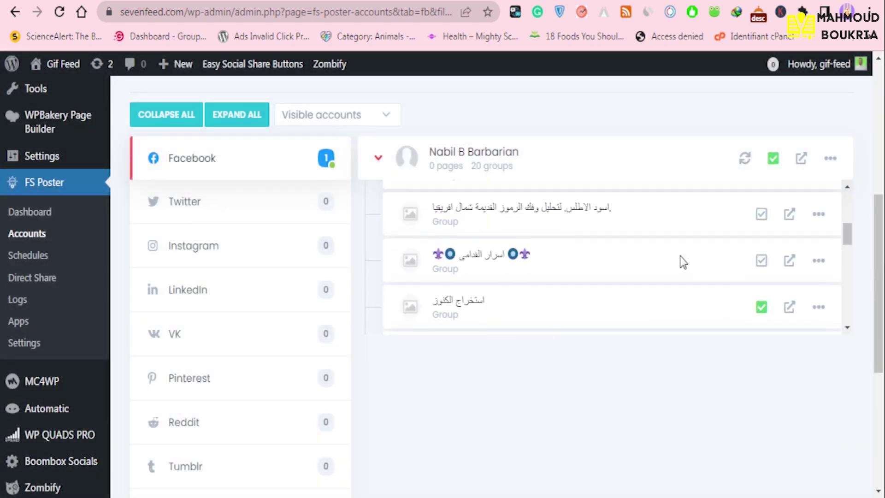
scroll(623, 162, up, 8)
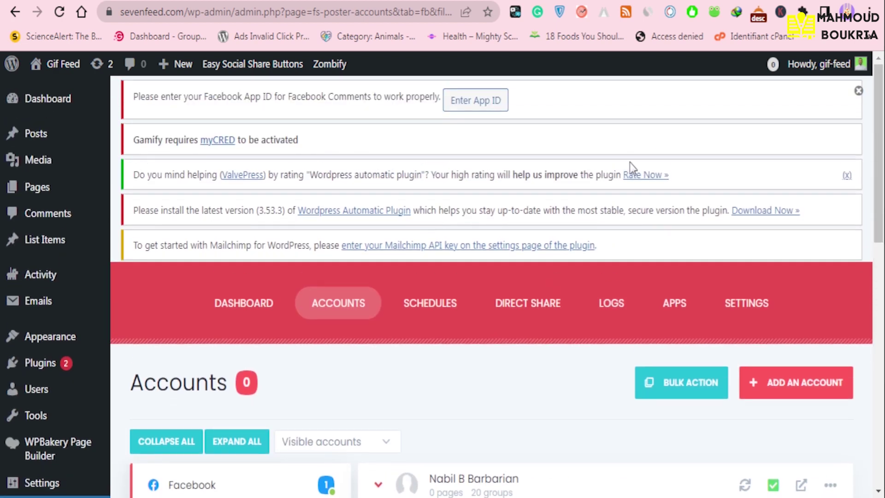
scroll(630, 165, down, 3)
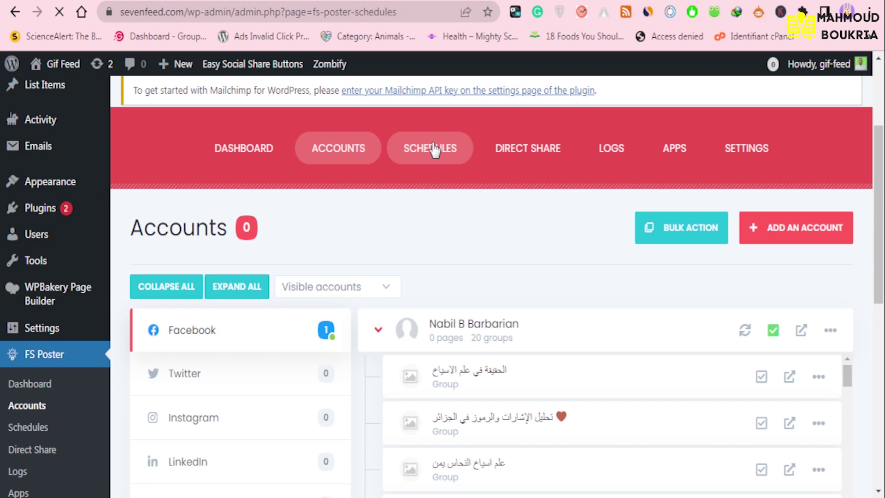
scroll(495, 214, down, 5)
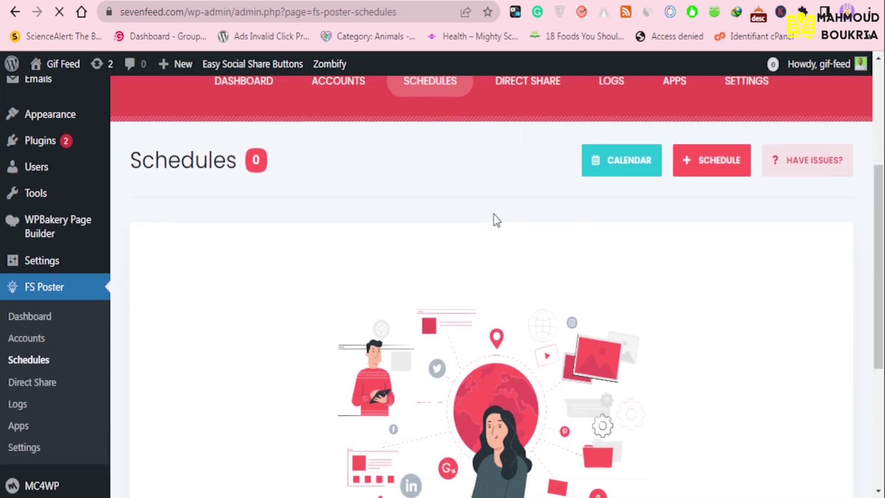
click(724, 149)
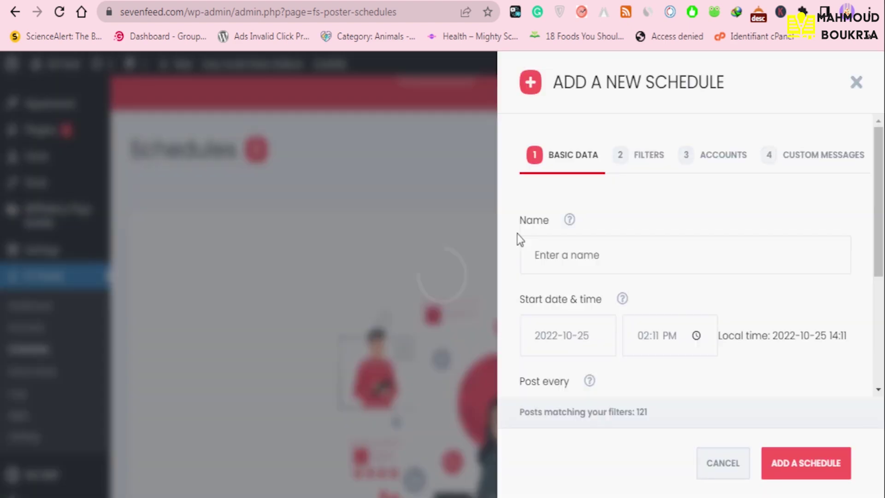
- Examine the new schedule's basic data options: name, start date and time, posting interval, sleep timer and post order
click(587, 258)
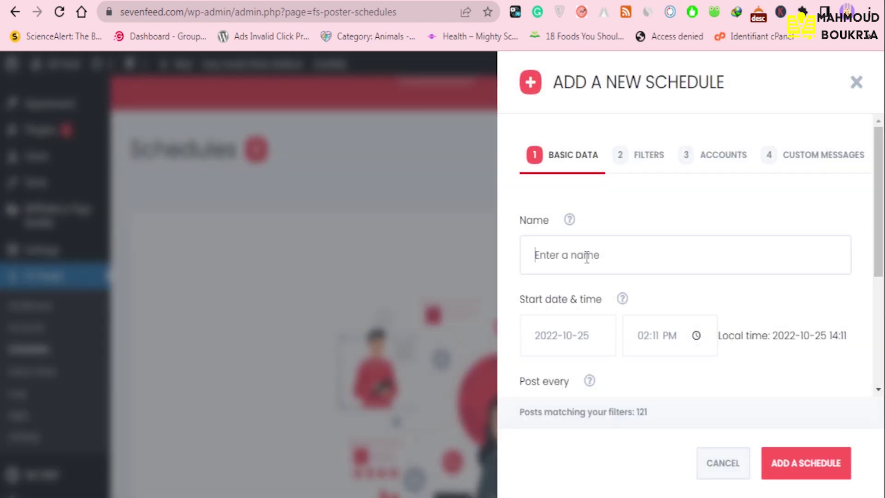
click(592, 340)
scroll(632, 332, down, 3)
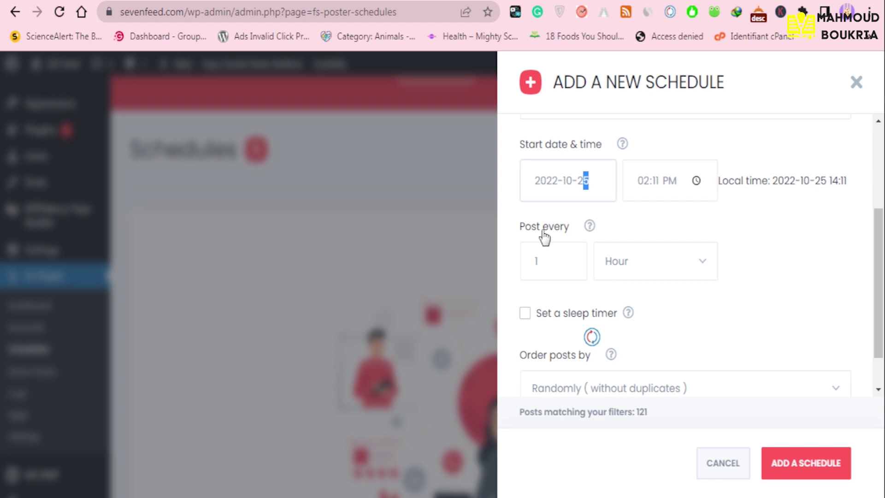
click(651, 271)
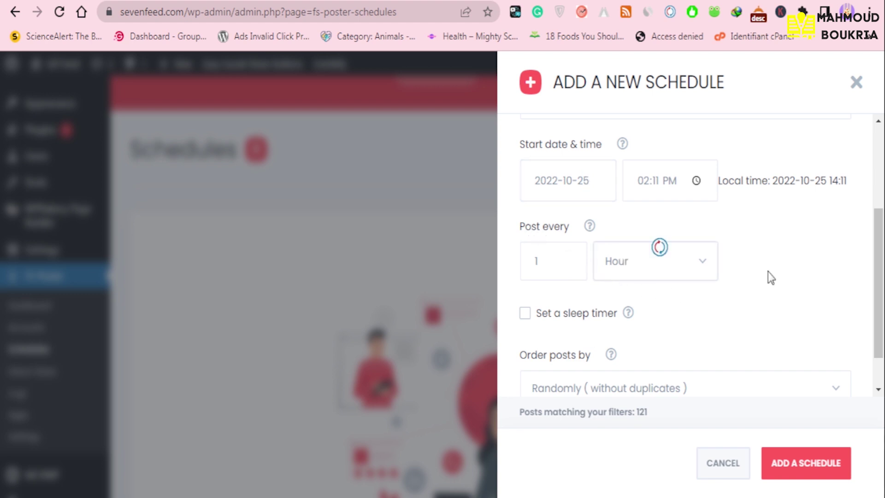
scroll(768, 272, down, 1)
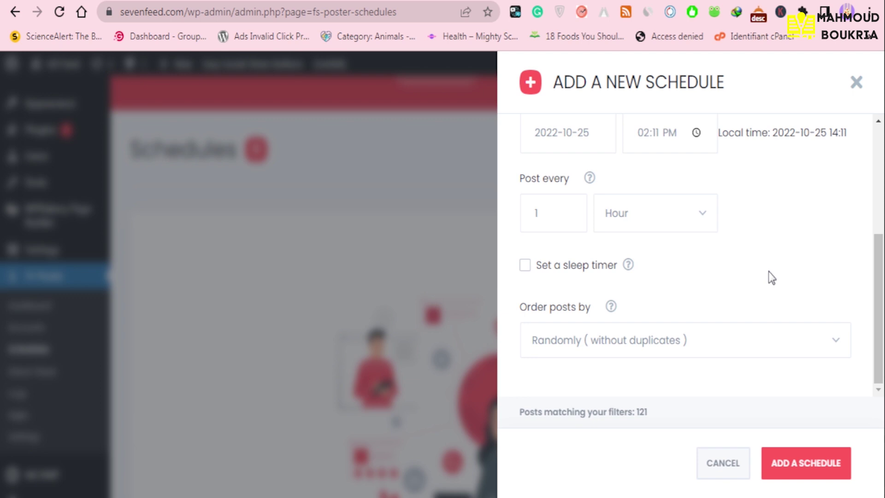
scroll(594, 340, up, 4)
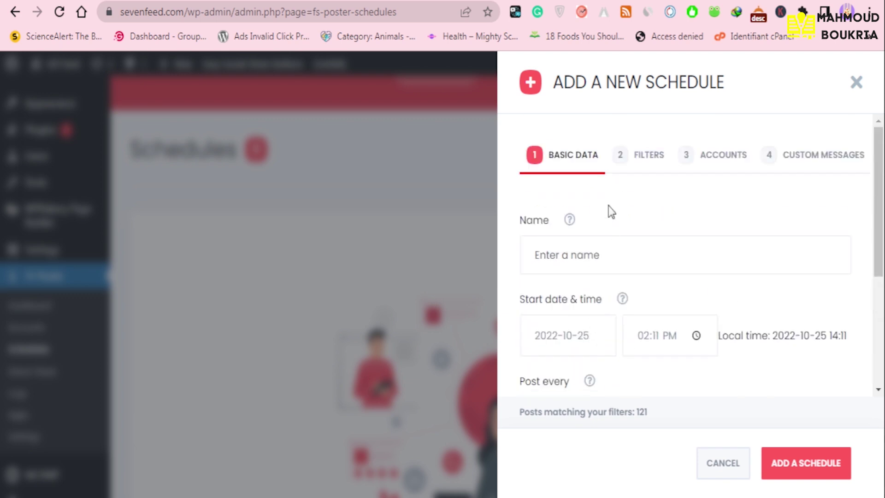
- Set the schedule's published-time filter to Custom date range and review the post type, category, tag and post ID filters
click(651, 165)
scroll(663, 267, down, 3)
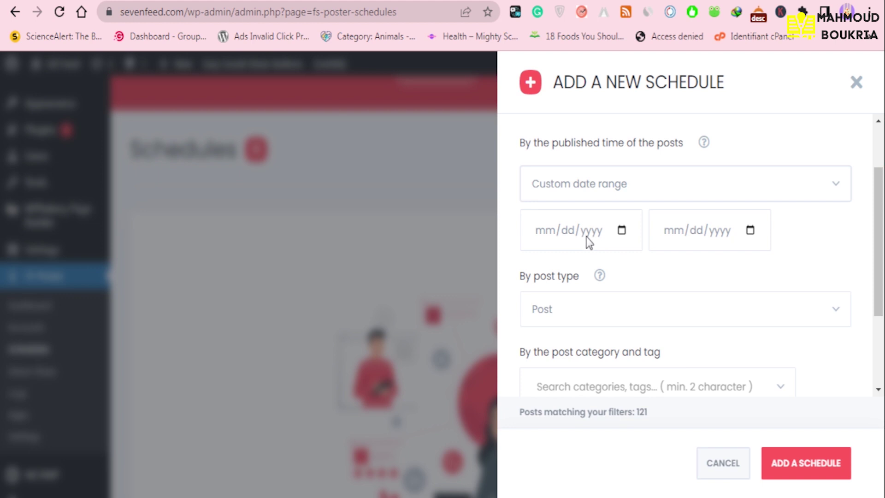
scroll(645, 235, down, 2)
scroll(658, 205, up, 4)
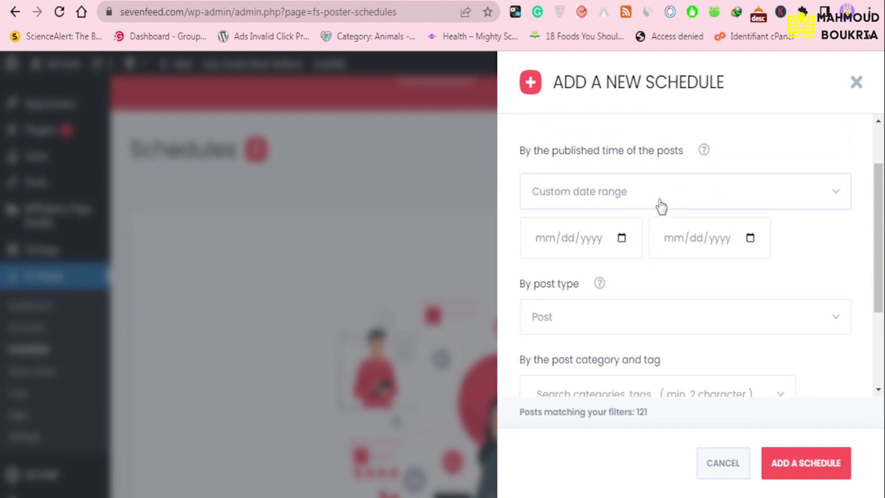
scroll(651, 231, down, 3)
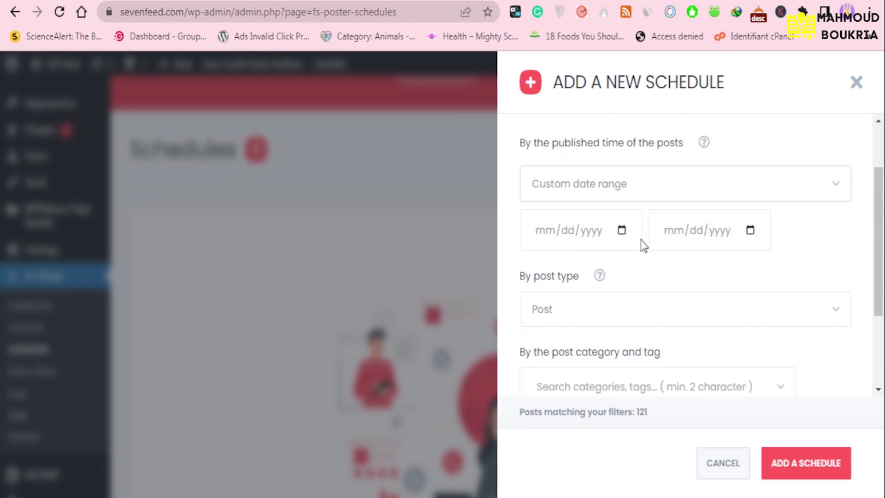
click(563, 230)
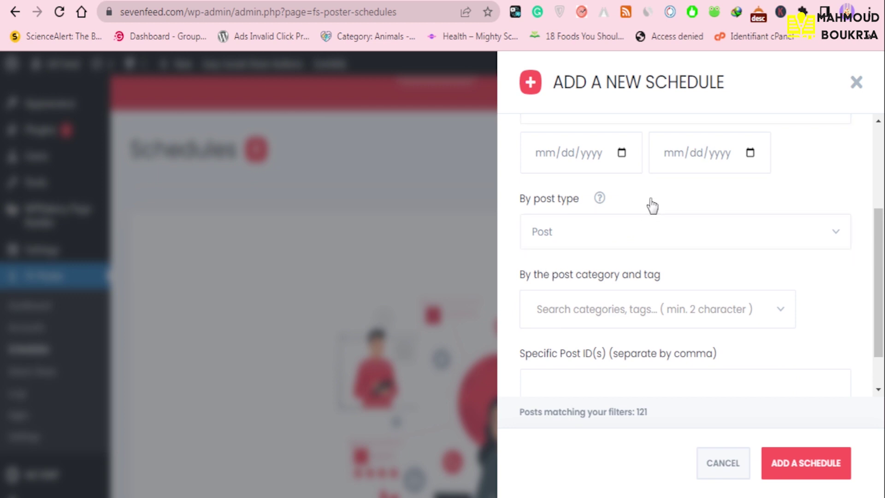
scroll(652, 203, down, 1)
click(625, 263)
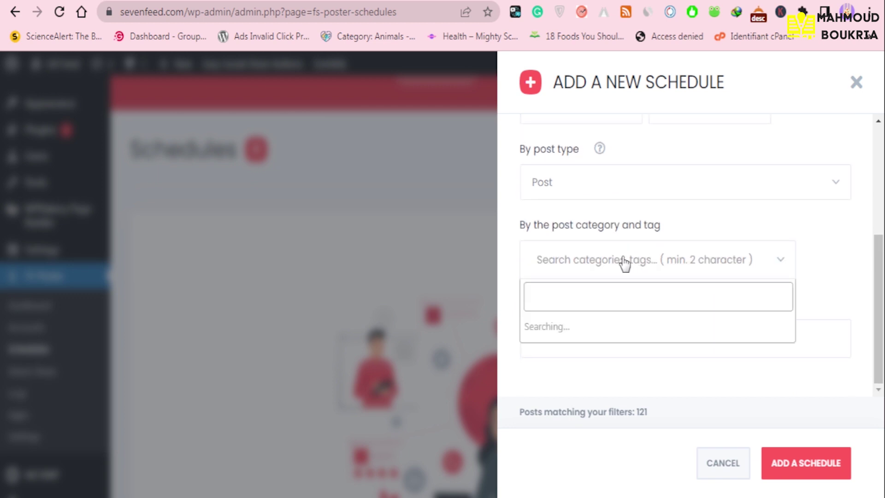
click(623, 261)
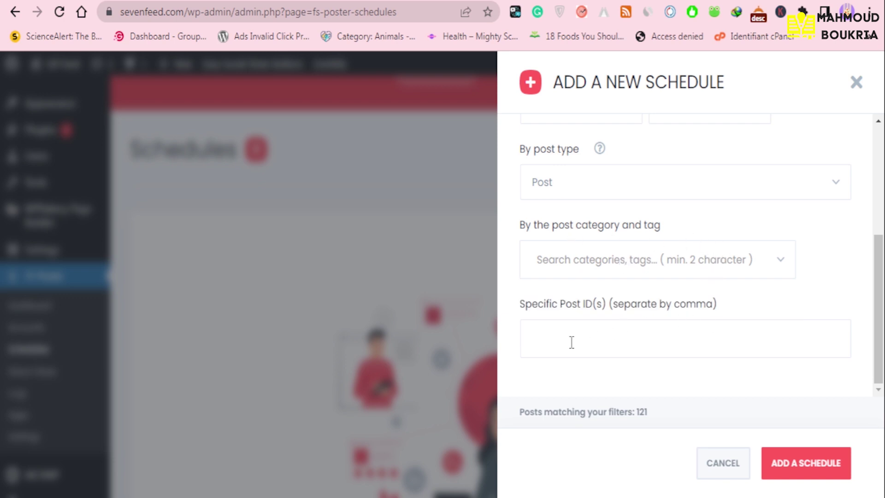
scroll(721, 180, up, 5)
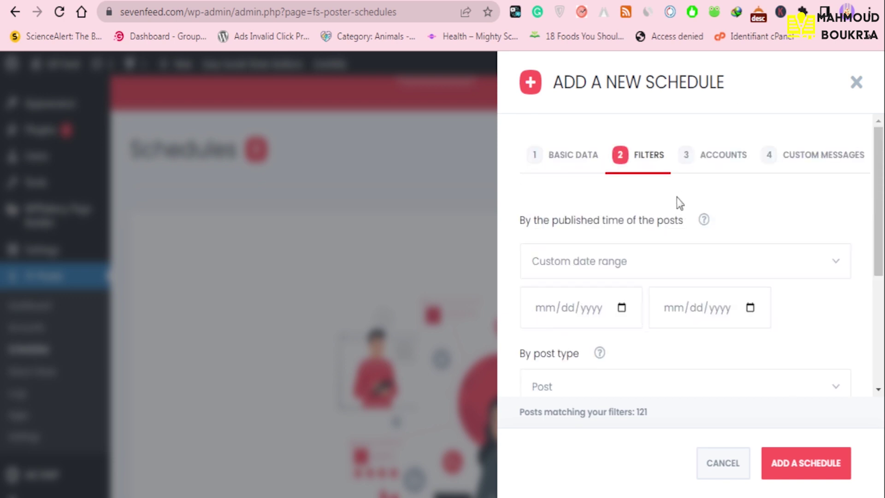
- Examine the Facebook account and groups included in the new schedule's accounts
click(725, 156)
scroll(655, 223, down, 3)
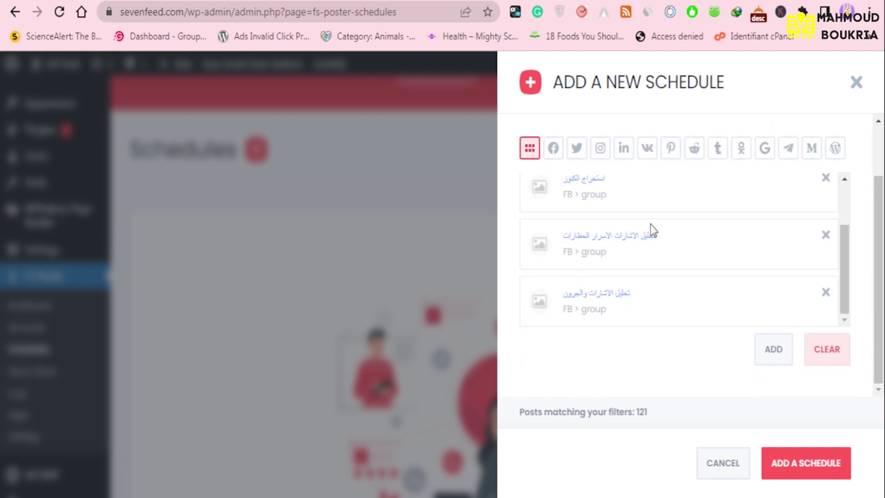
scroll(667, 249, up, 2)
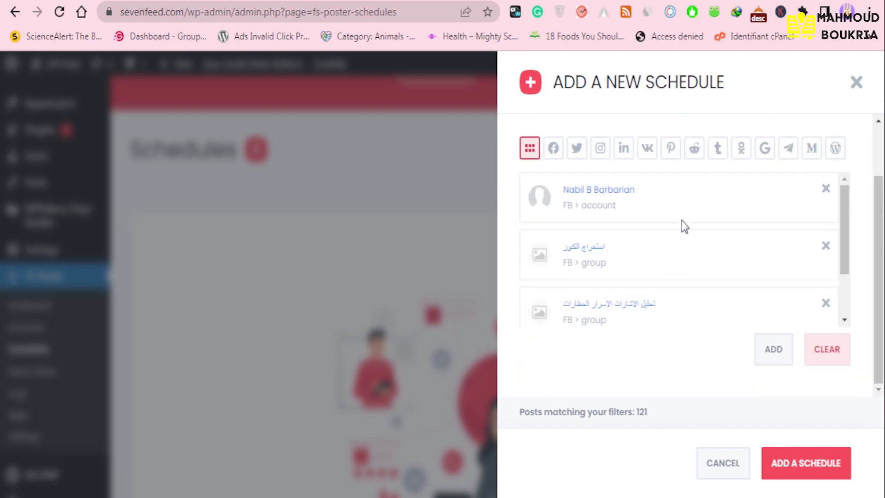
scroll(688, 207, down, 1)
scroll(696, 219, up, 1)
scroll(696, 220, down, 1)
scroll(696, 219, up, 1)
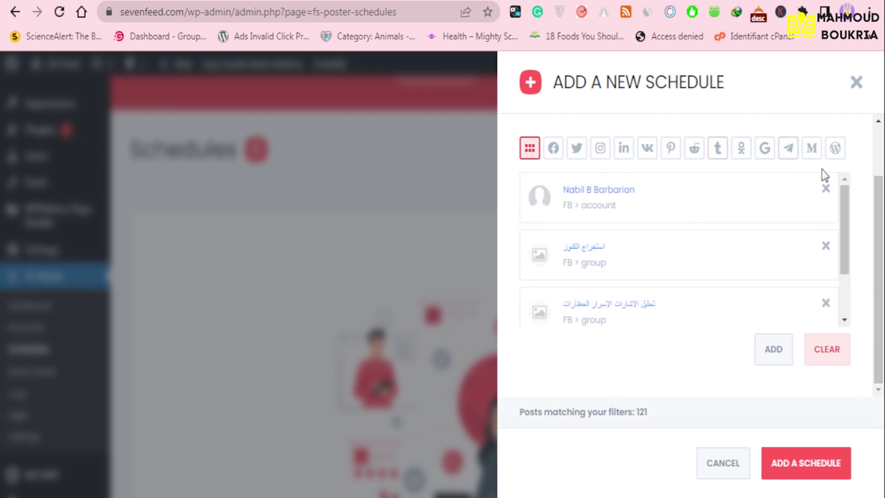
scroll(748, 249, up, 2)
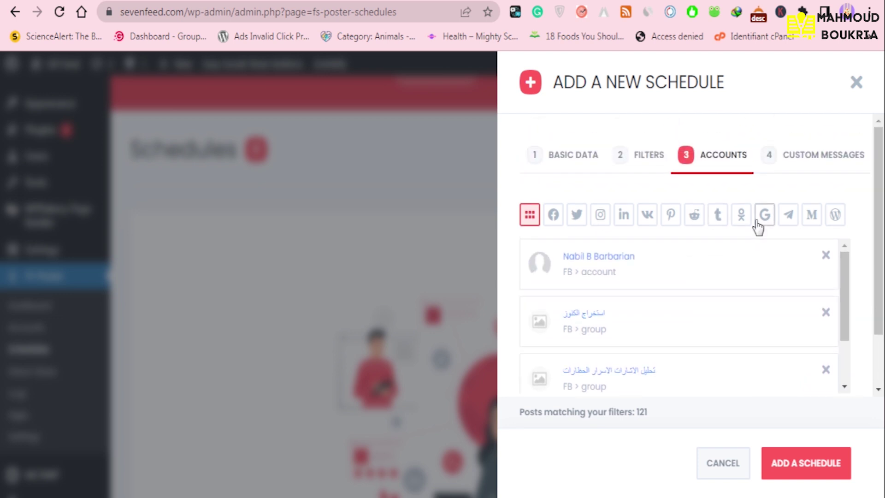
- Examine the new schedule's custom Facebook message and its available keywords, and close the schedule form without adding it
click(809, 157)
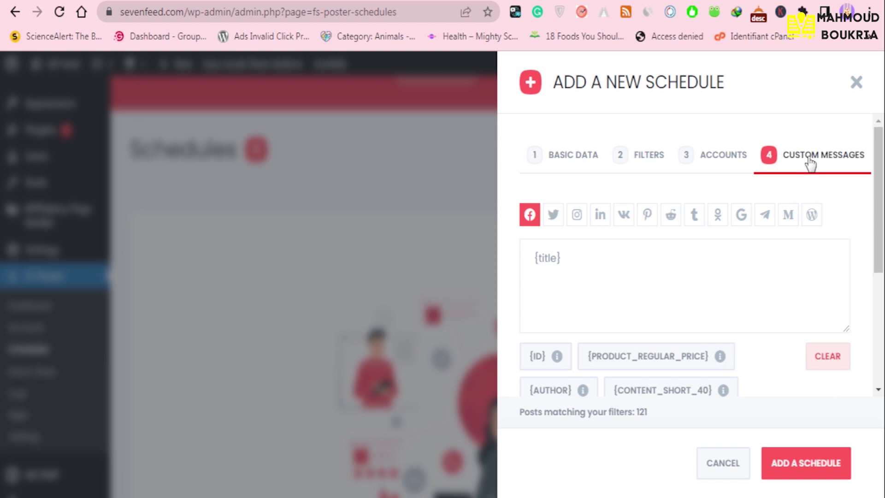
click(546, 259)
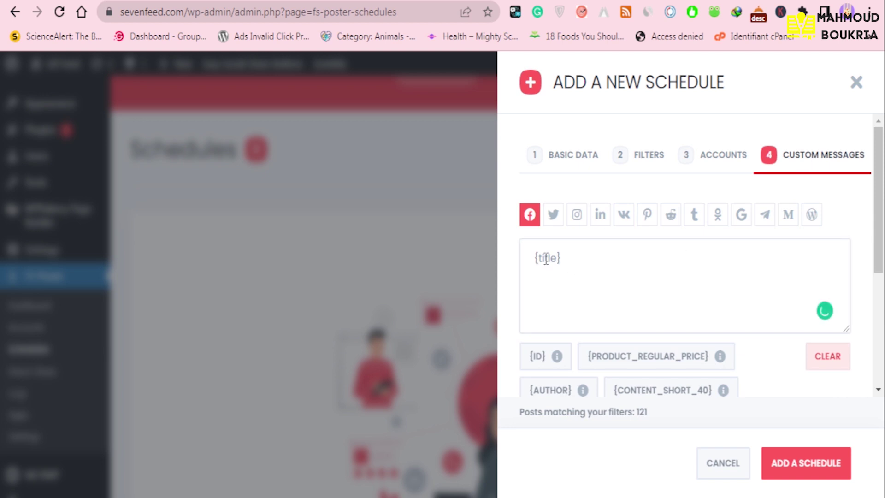
scroll(554, 258, down, 2)
scroll(590, 247, down, 2)
scroll(611, 180, up, 2)
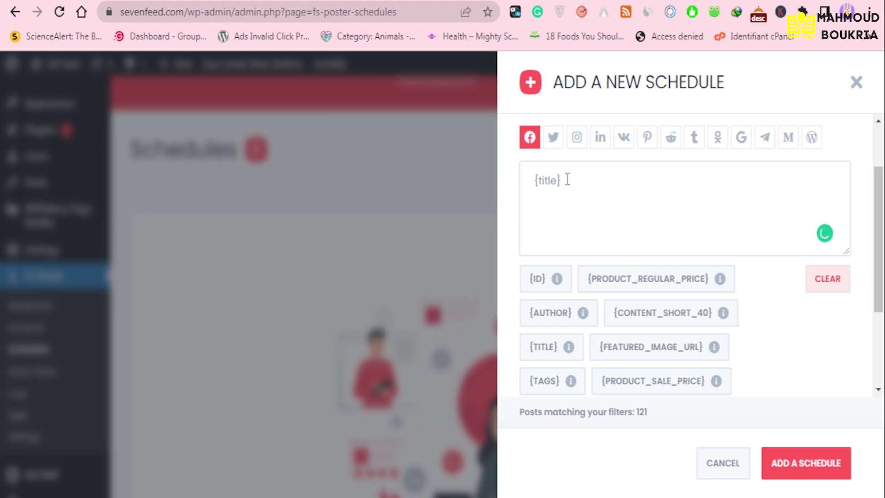
scroll(568, 179, down, 2)
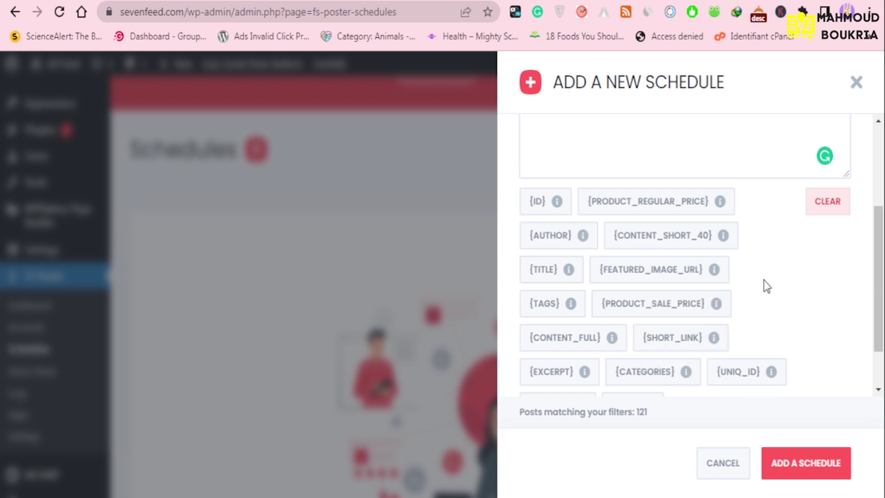
scroll(774, 282, up, 3)
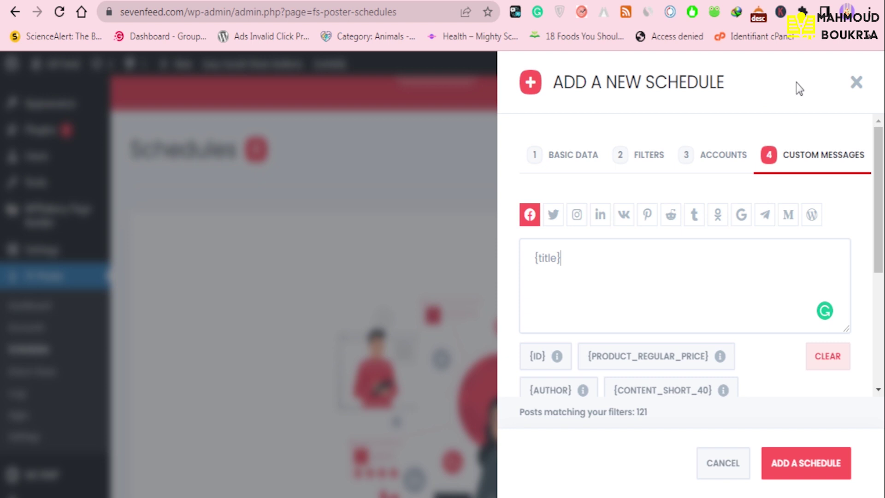
click(857, 83)
- Go to the Direct Share page and examine its image, link and custom post message fields and the target accounts
scroll(648, 197, up, 5)
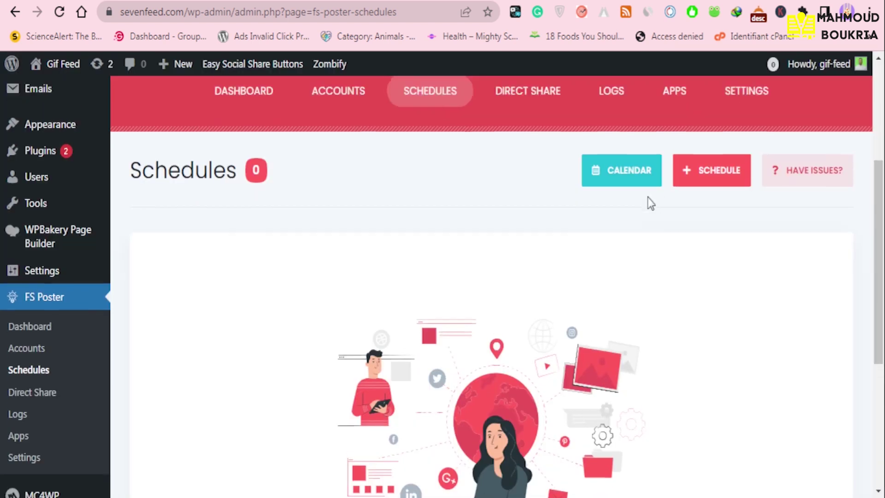
click(528, 303)
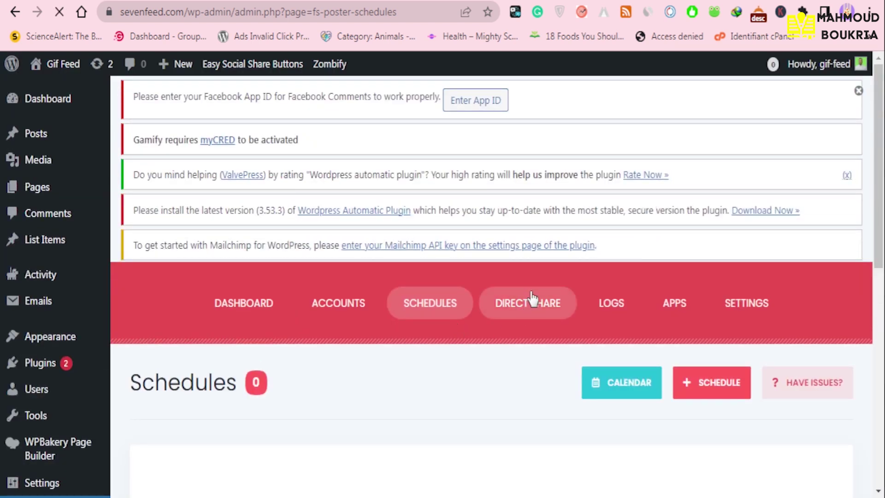
scroll(532, 291, down, 5)
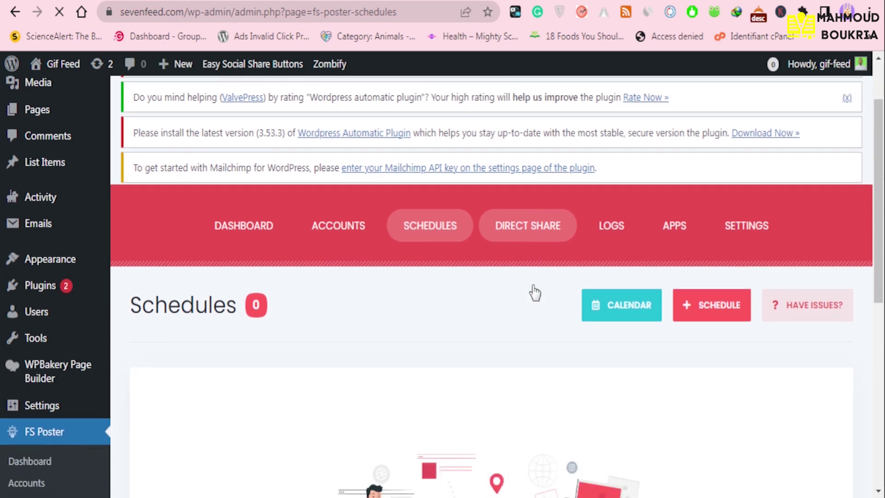
scroll(532, 286, down, 4)
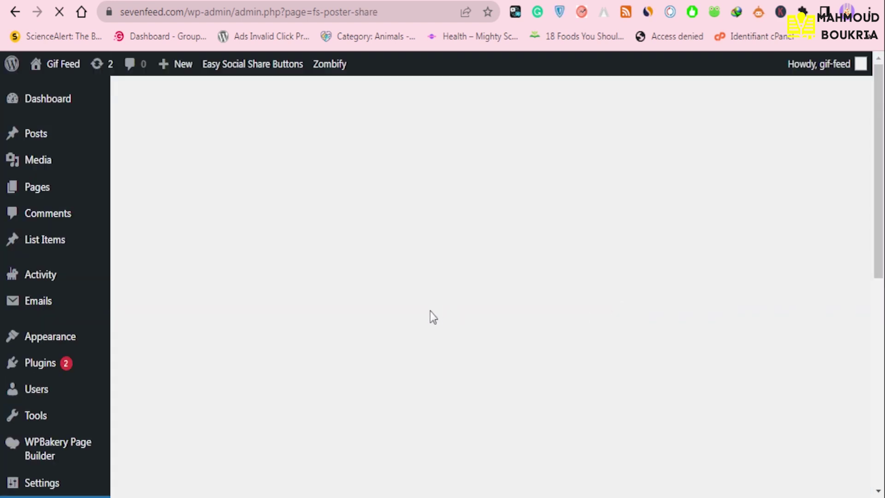
scroll(497, 306, down, 5)
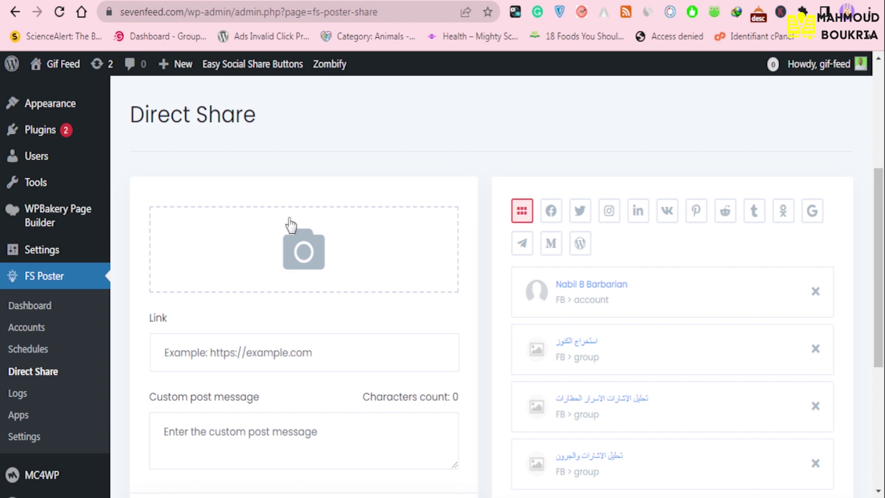
scroll(291, 225, down, 2)
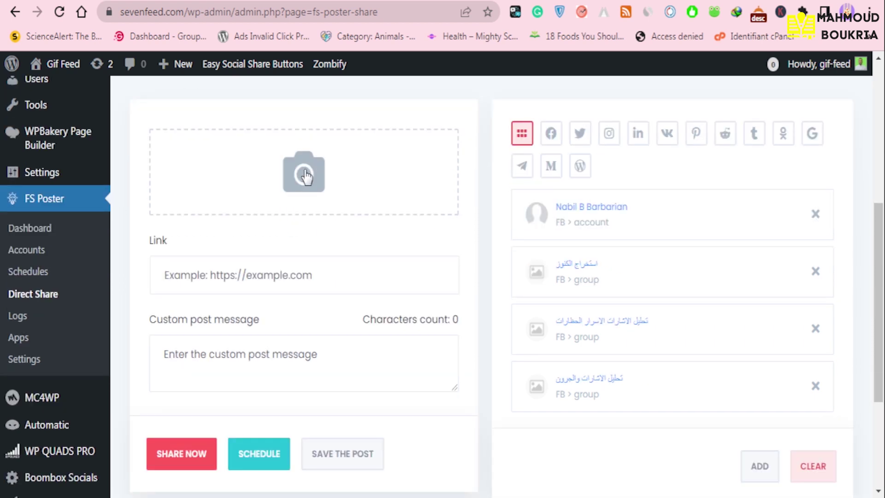
click(169, 275)
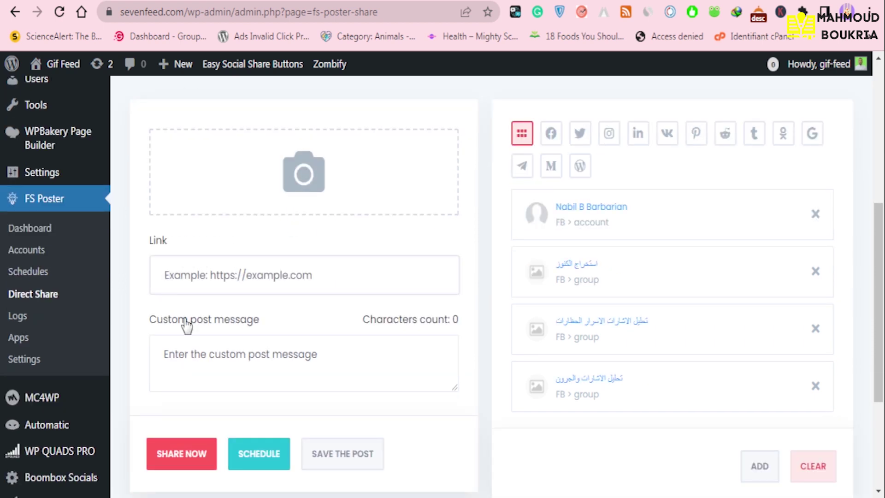
click(165, 354)
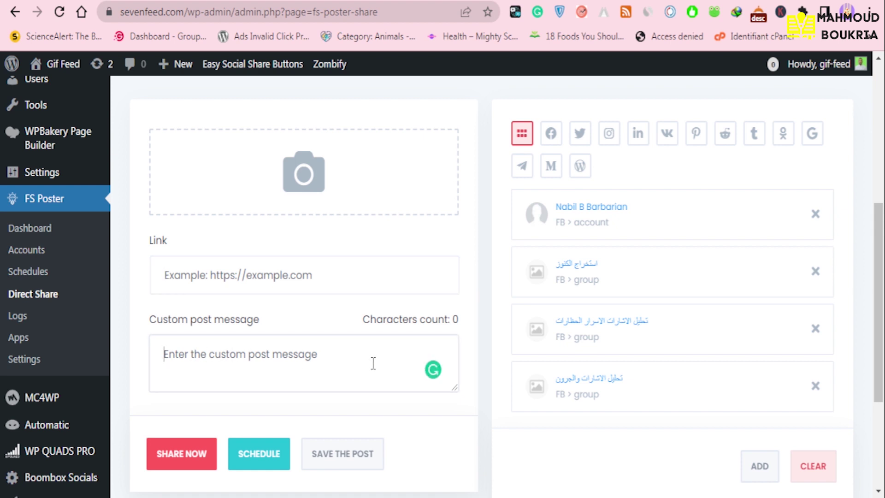
scroll(379, 338, up, 4)
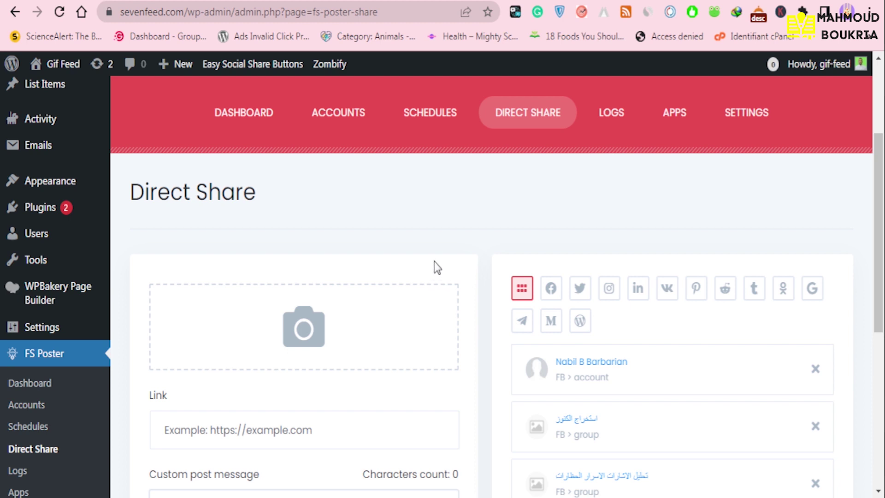
scroll(362, 331, down, 2)
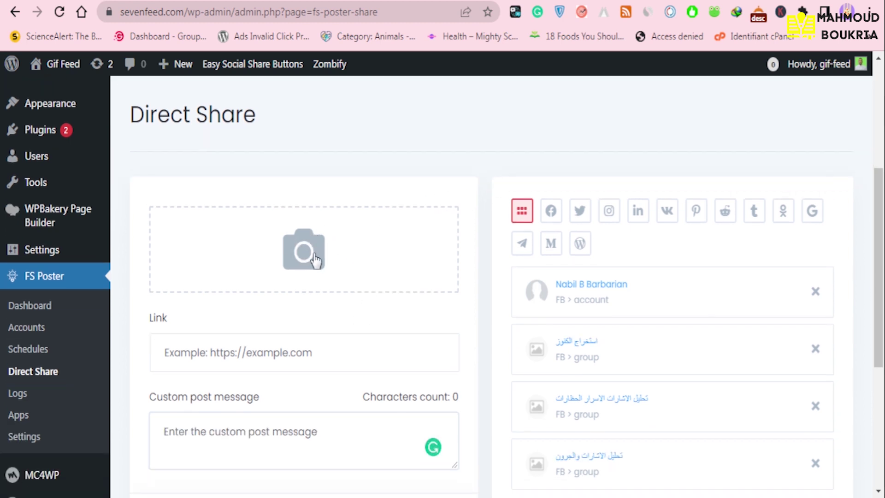
scroll(315, 261, up, 4)
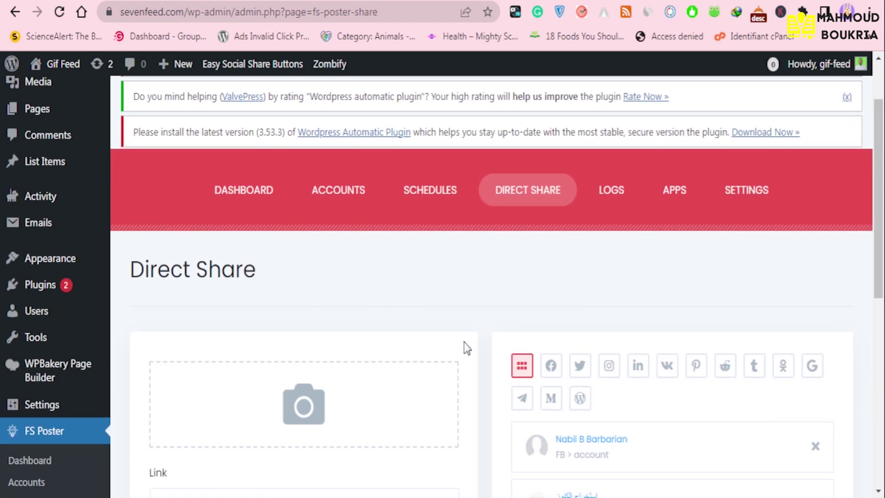
- Go to the FS Poster settings and examine the general settings and the list of social network categories
click(760, 196)
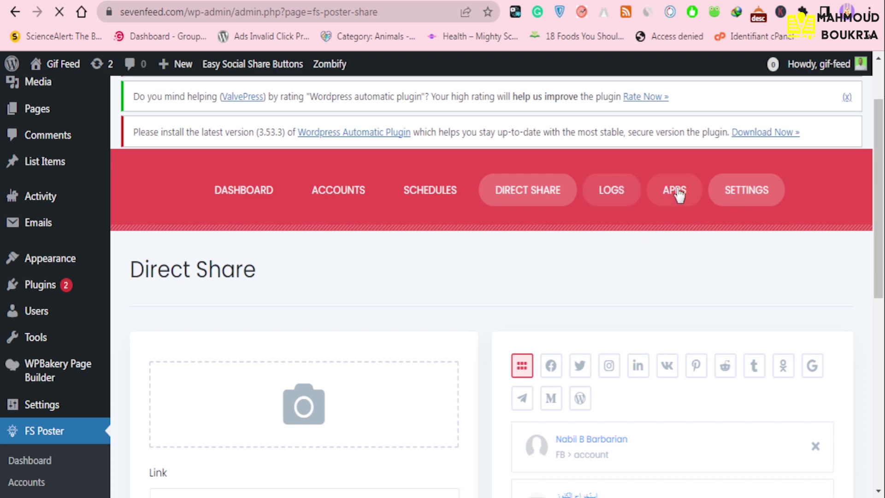
scroll(445, 274, down, 5)
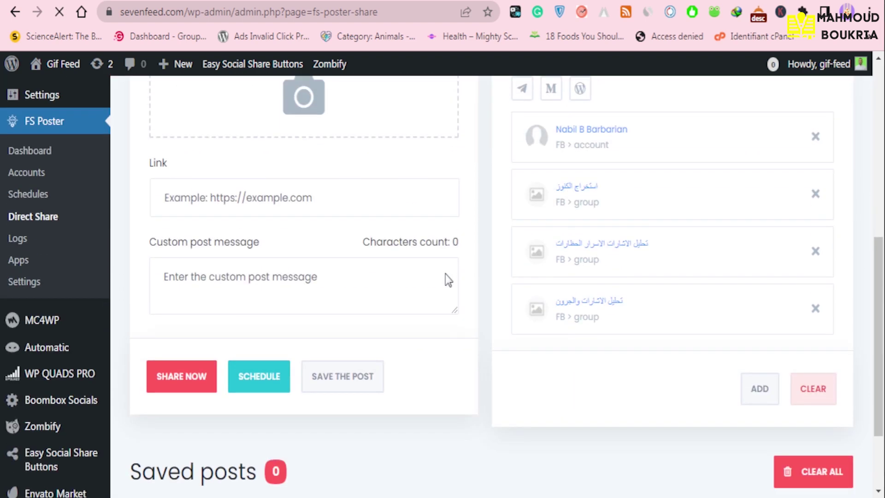
scroll(445, 273, up, 3)
scroll(577, 269, down, 5)
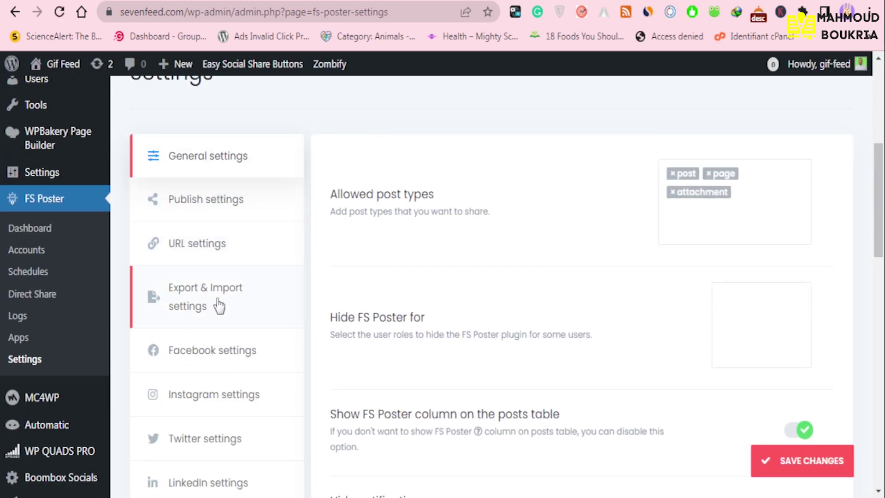
scroll(221, 313, down, 2)
scroll(269, 217, down, 5)
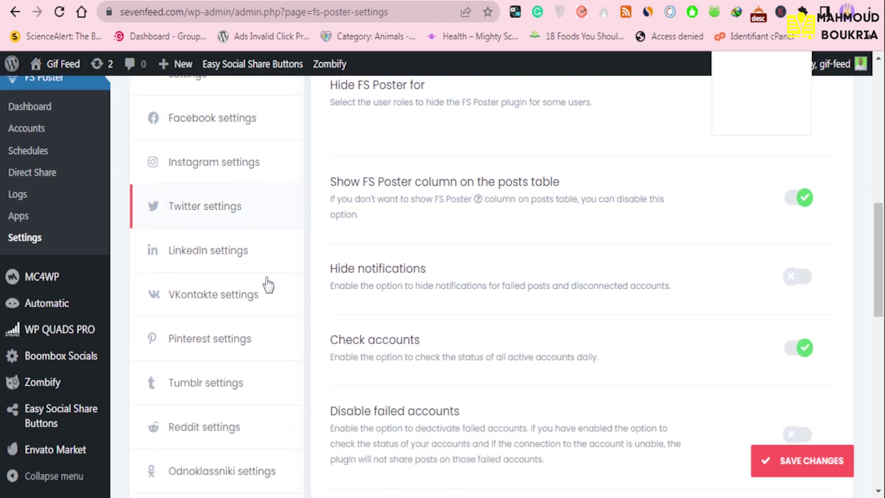
- Show the Facebook settings and review the posting type, page and group loading, and custom message options
scroll(267, 230, up, 3)
click(222, 202)
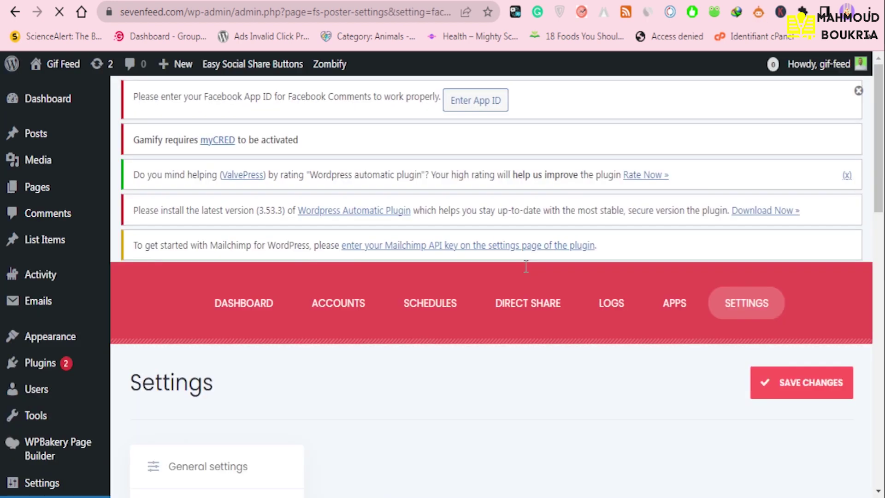
scroll(526, 266, down, 5)
scroll(526, 267, down, 2)
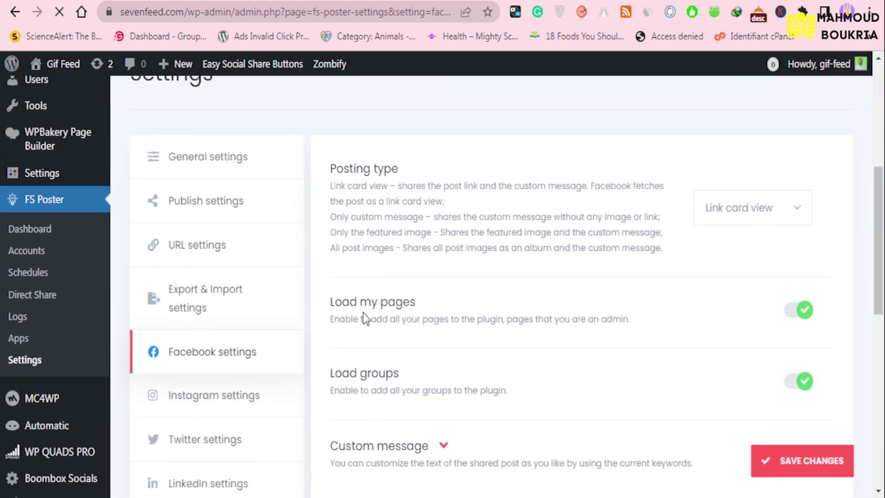
scroll(792, 354, down, 3)
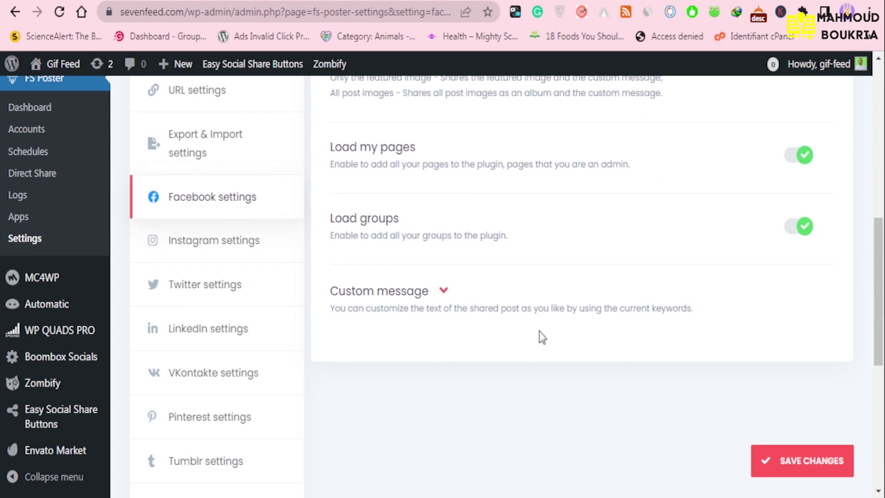
scroll(539, 331, up, 10)
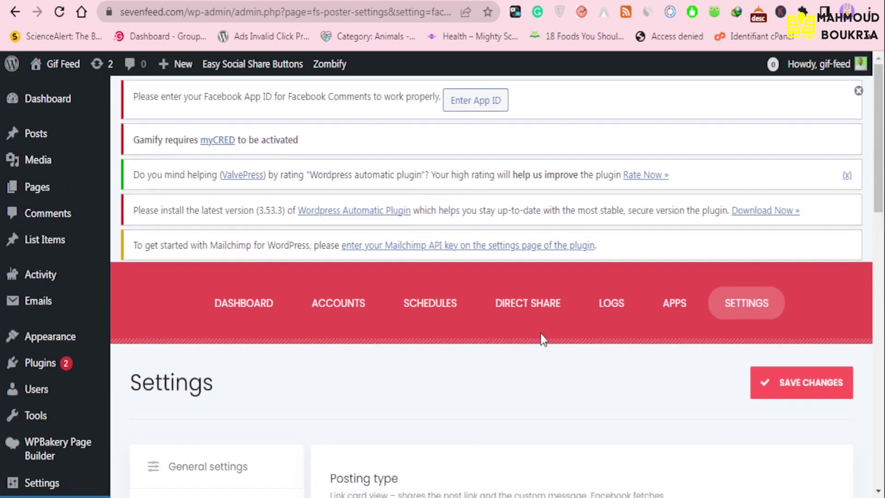
- Return to the Accounts page and check the connected Facebook account and its groups
click(337, 304)
scroll(355, 276, down, 3)
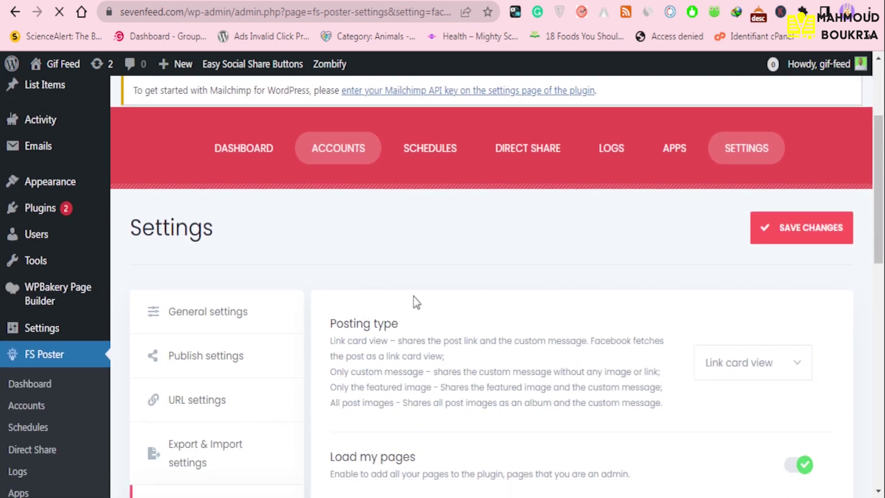
scroll(455, 332, down, 5)
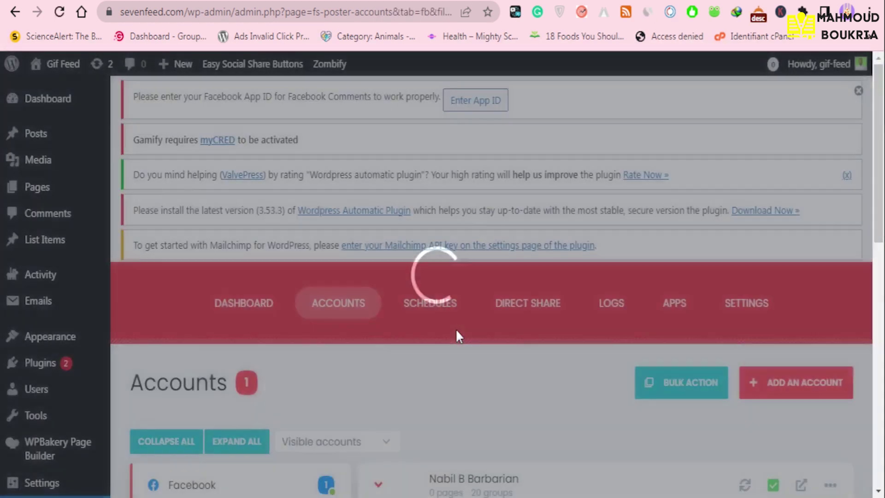
scroll(459, 336, down, 3)
scroll(457, 331, down, 3)
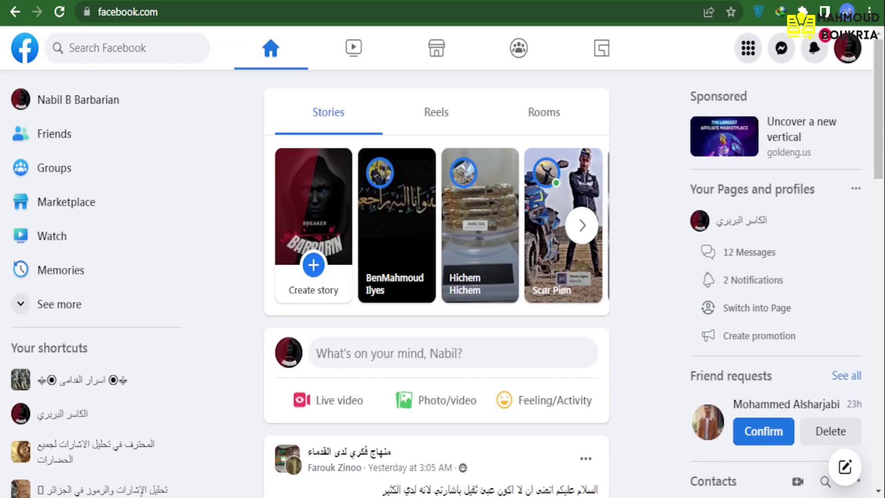
- Switch to Facebook, reload the home feed and check the account's notifications
click(60, 12)
click(59, 12)
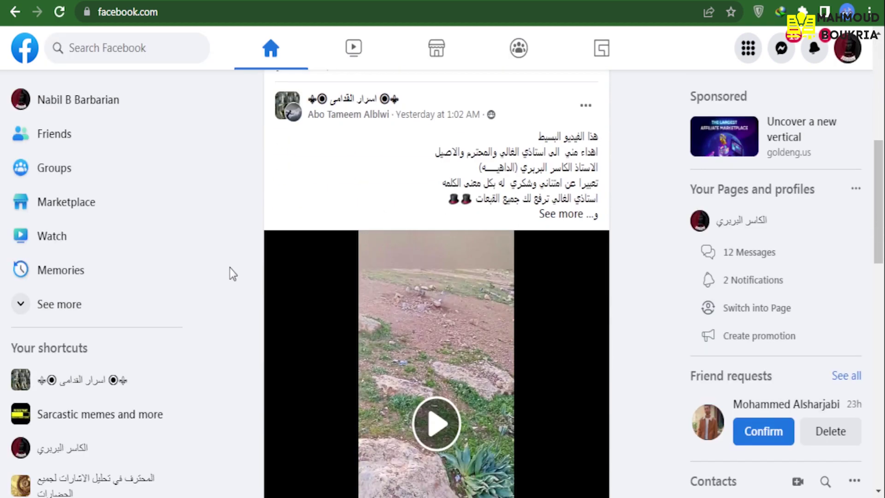
click(814, 52)
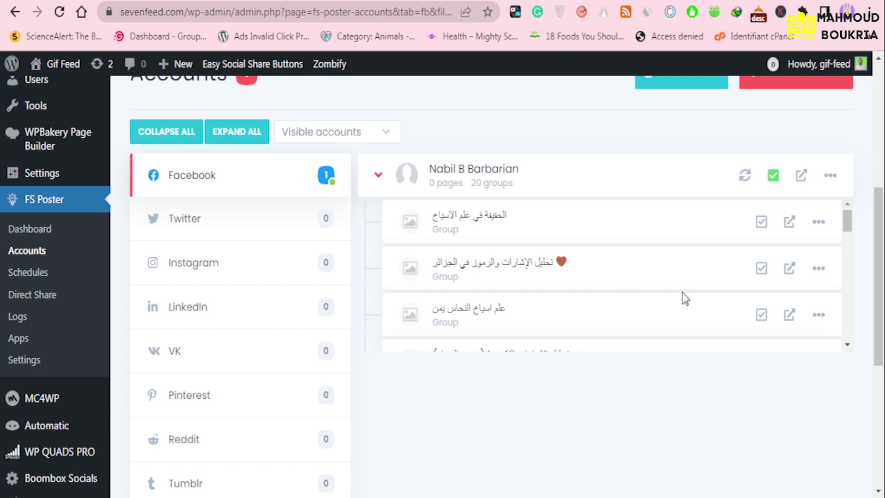
scroll(682, 292, up, 6)
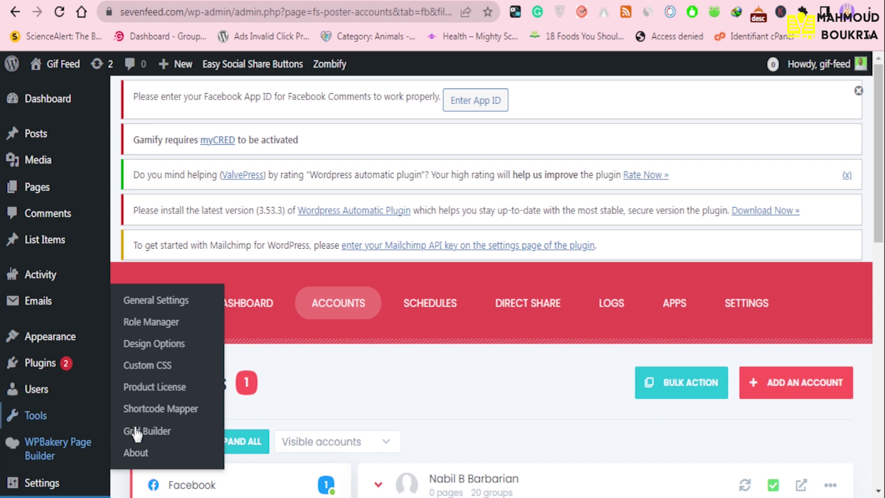
scroll(303, 383, down, 2)
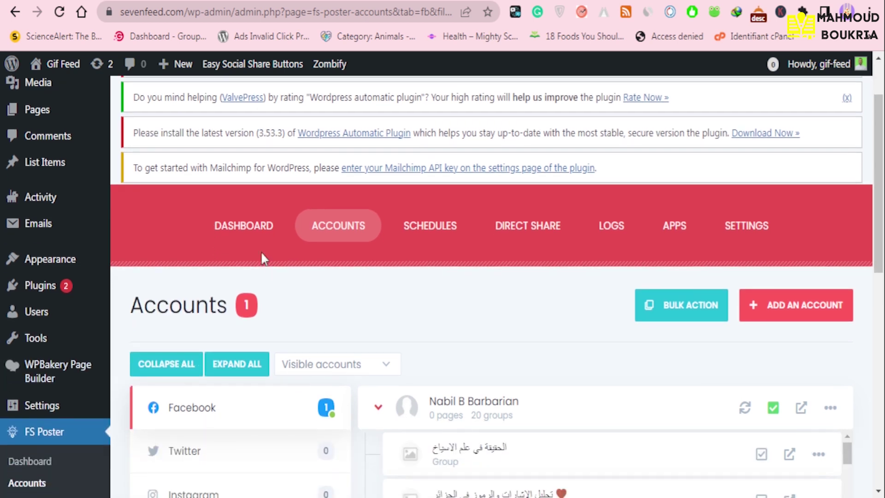
scroll(380, 332, up, 2)
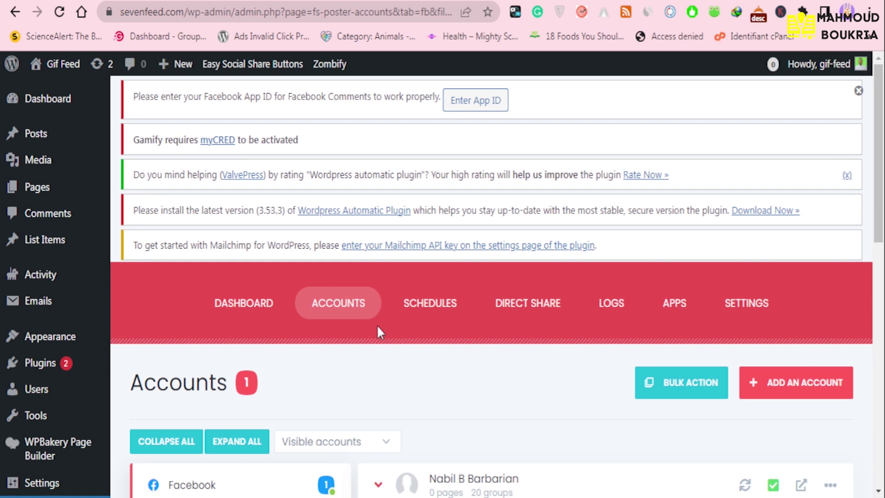